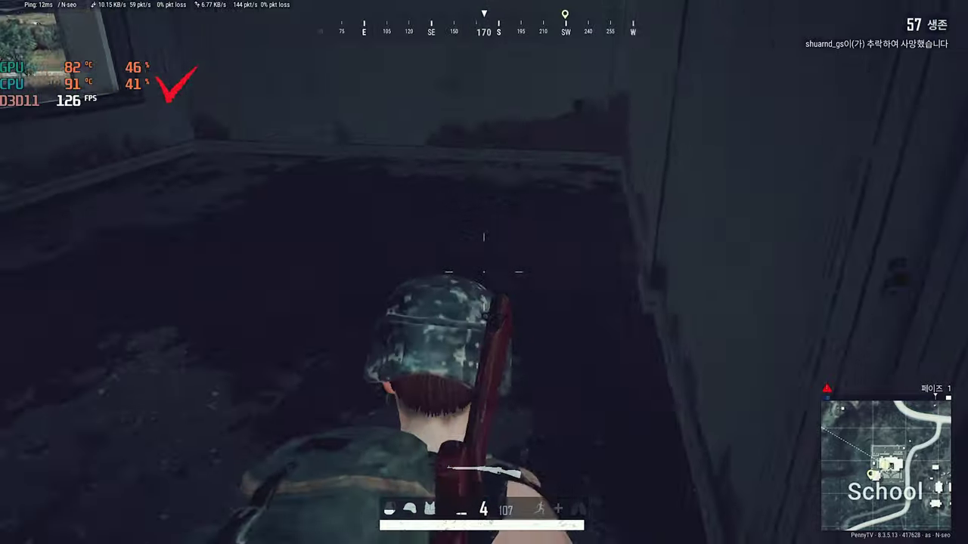
{"action": "key", "text": "w"}
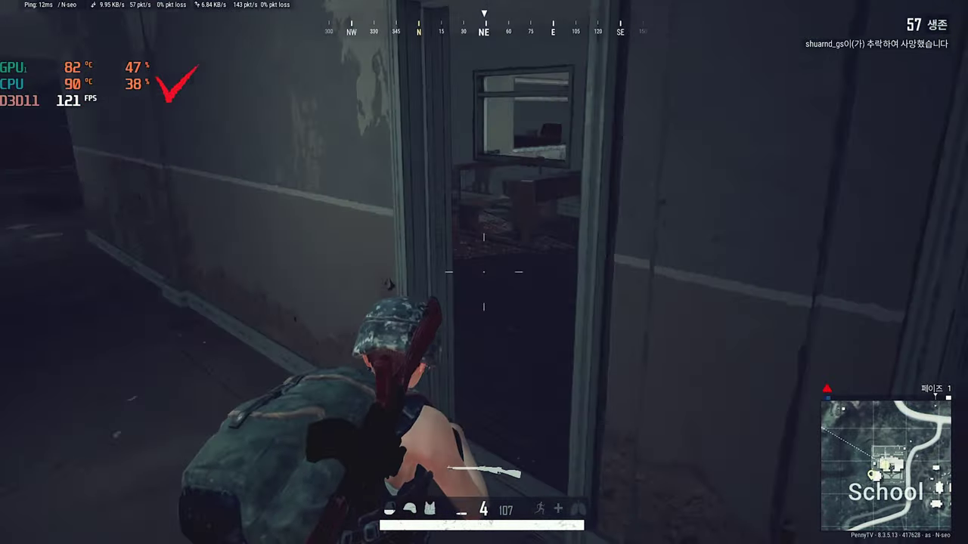
{"action": "key", "text": "w"}
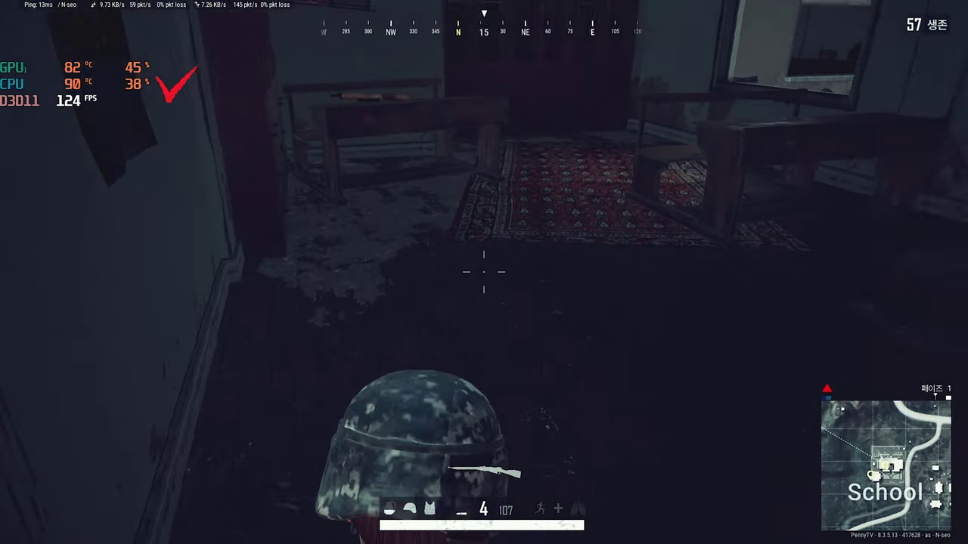
{"action": "key", "text": "w"}
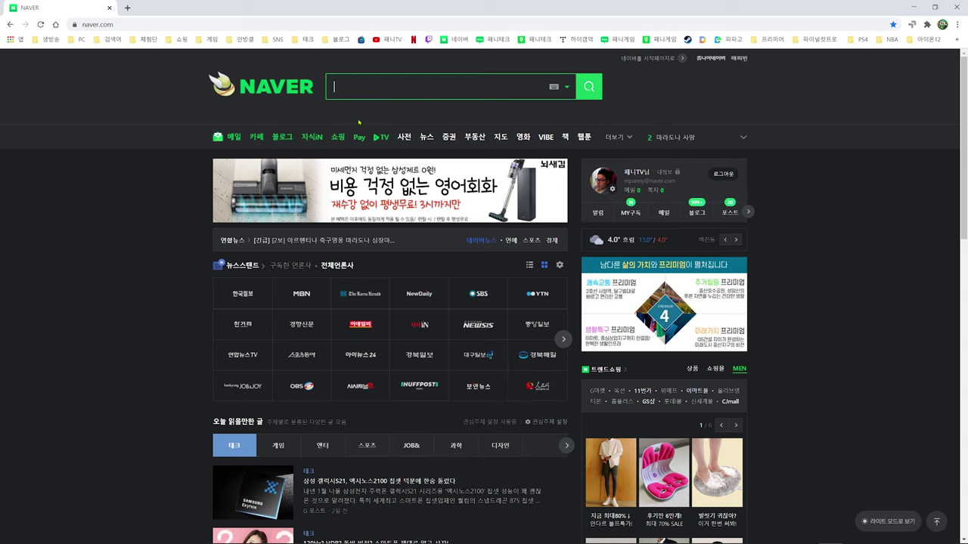
Step: Search Naver for "필모라x" and open the official FilmoraX site from the sponsored results
{"action": "left_click", "coordinate": [363, 86]}
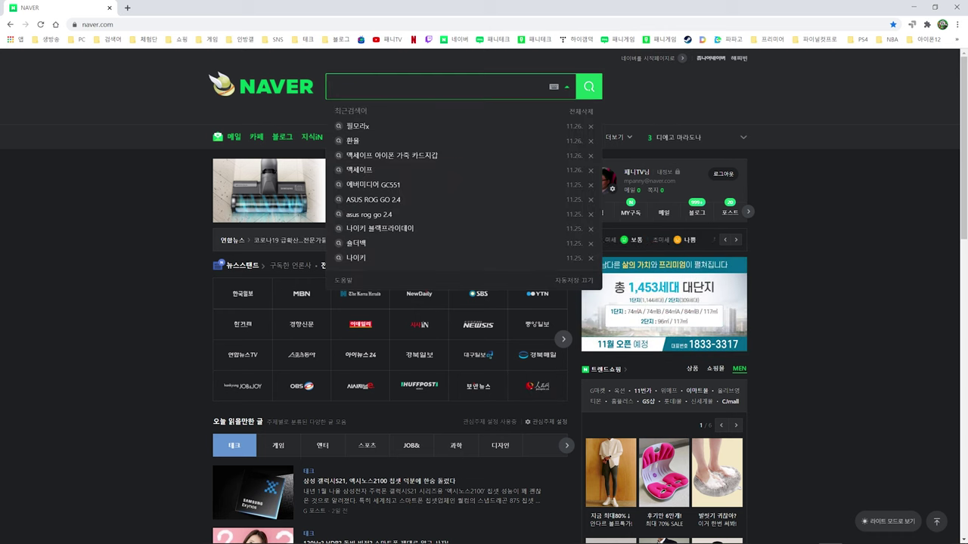
{"action": "type", "text": "필모"}
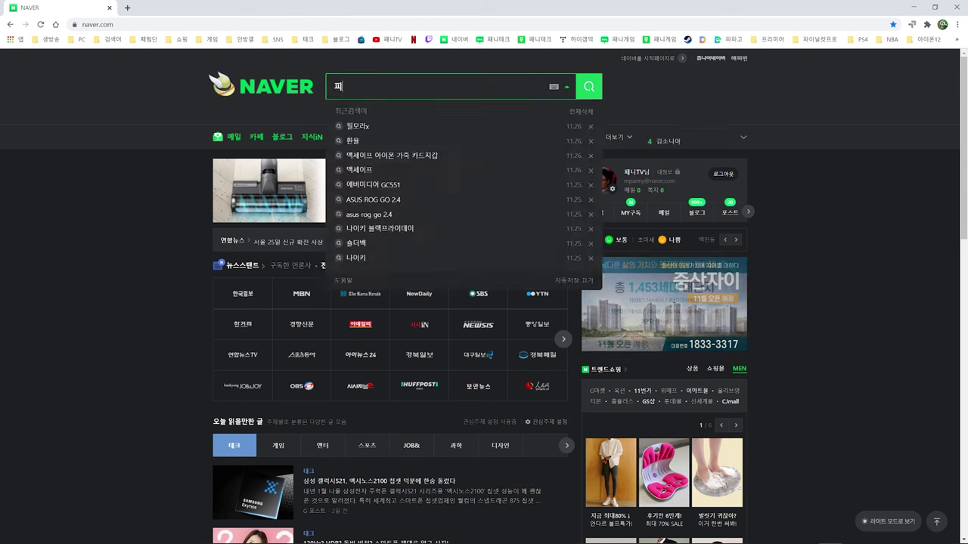
{"action": "type", "text": "라x"}
{"action": "key", "text": "Return"}
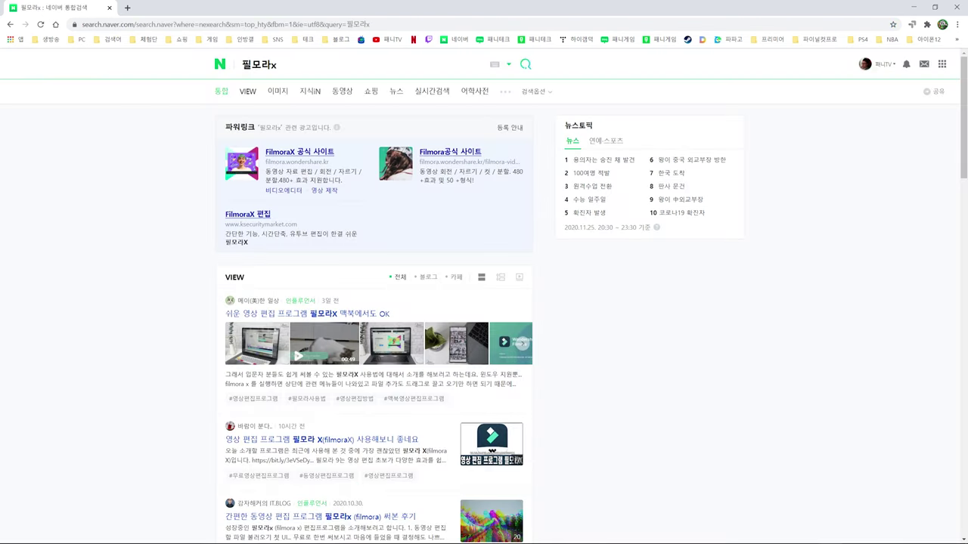
{"action": "left_click", "coordinate": [320, 155]}
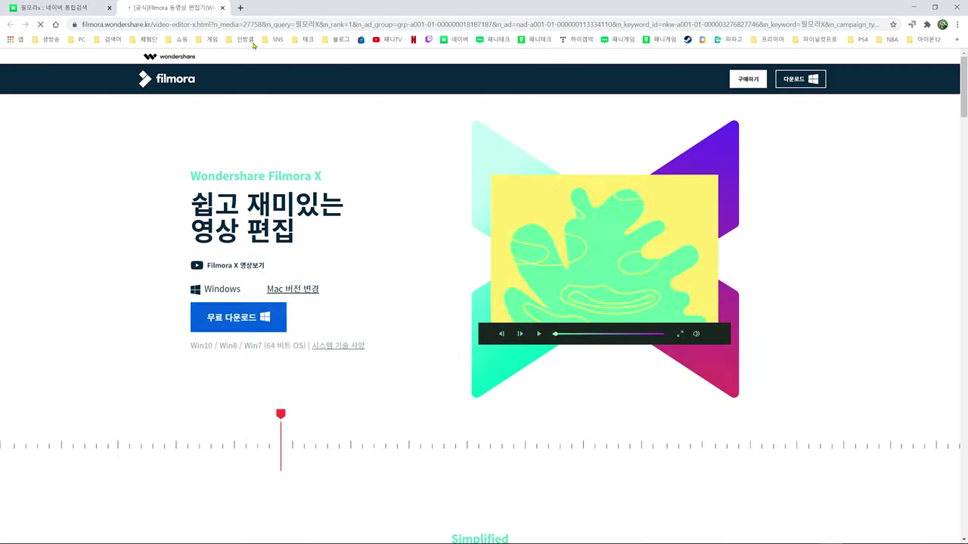
Step: Download the free Windows installer filmora_setup_full6119.exe, saving it to the root of the 영상백업 (E:) drive
{"action": "scroll", "coordinate": [719, 514], "scroll_direction": "down", "scroll_amount": 5}
{"action": "scroll", "coordinate": [635, 187], "scroll_direction": "up", "scroll_amount": 5}
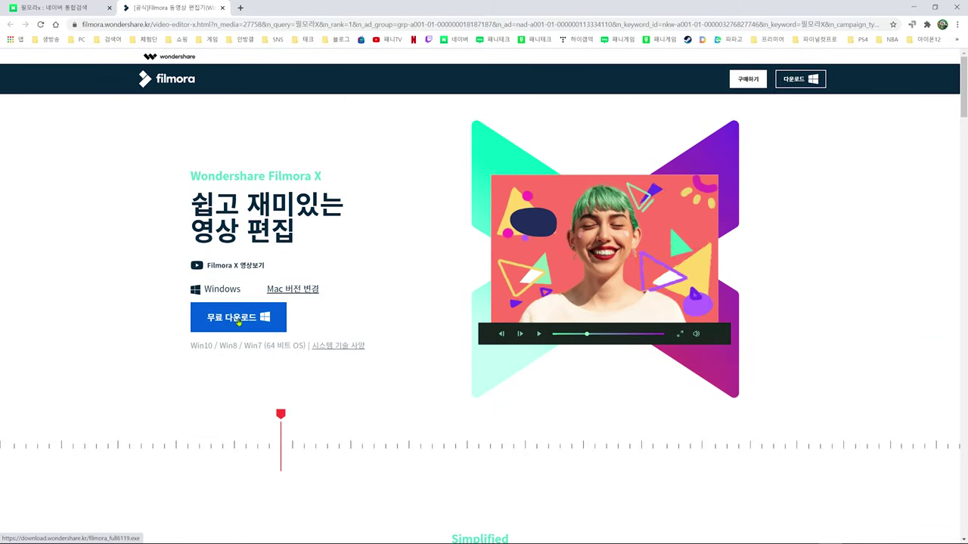
{"action": "left_click", "coordinate": [237, 320]}
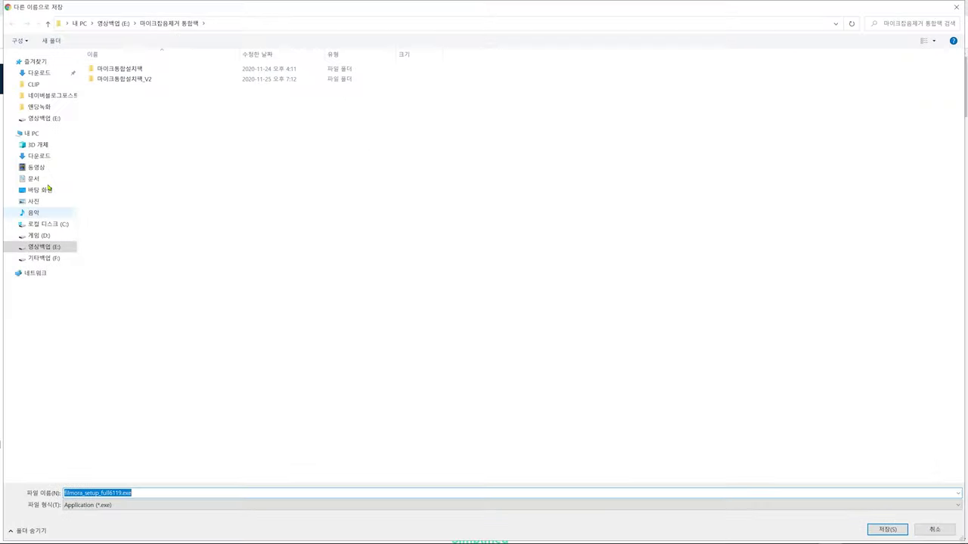
{"action": "left_click", "coordinate": [44, 246]}
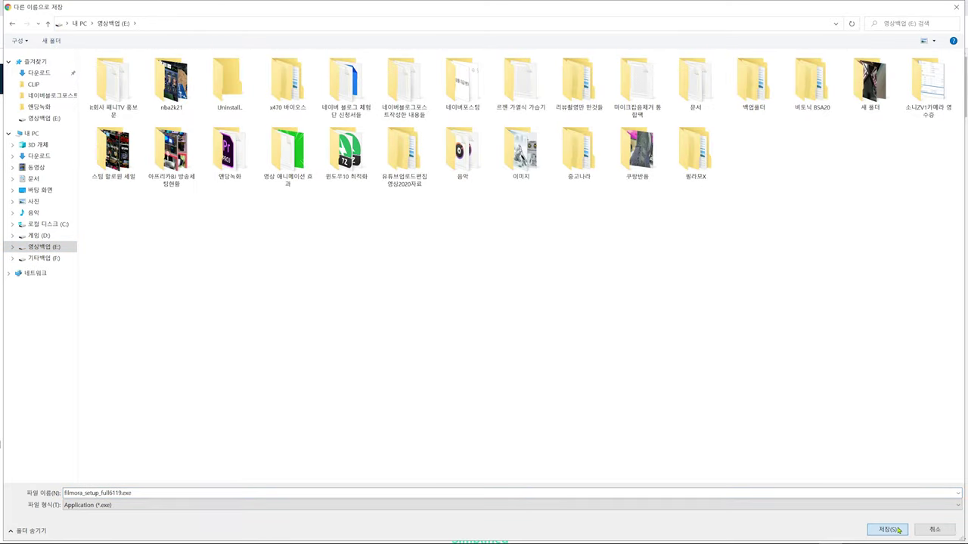
{"action": "left_click", "coordinate": [887, 529]}
Step: Run the downloaded Filmora installer and allow it to make changes to the device
{"action": "left_click", "coordinate": [57, 531]}
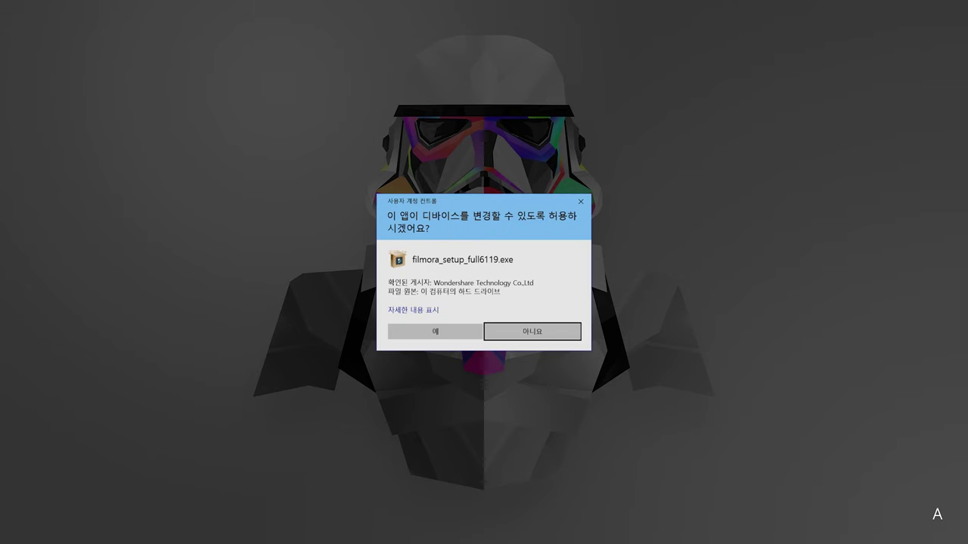
{"action": "left_click", "coordinate": [439, 332]}
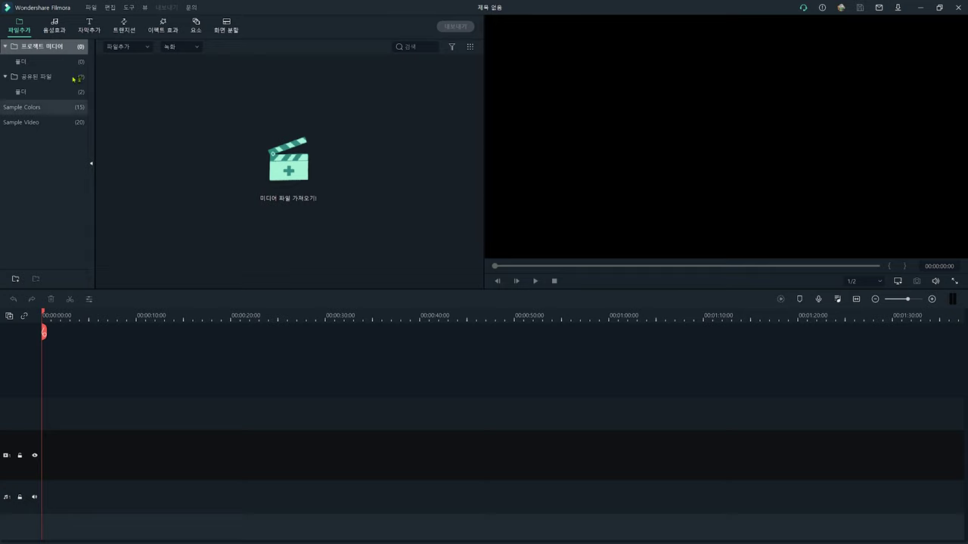
{"action": "left_click", "coordinate": [676, 387]}
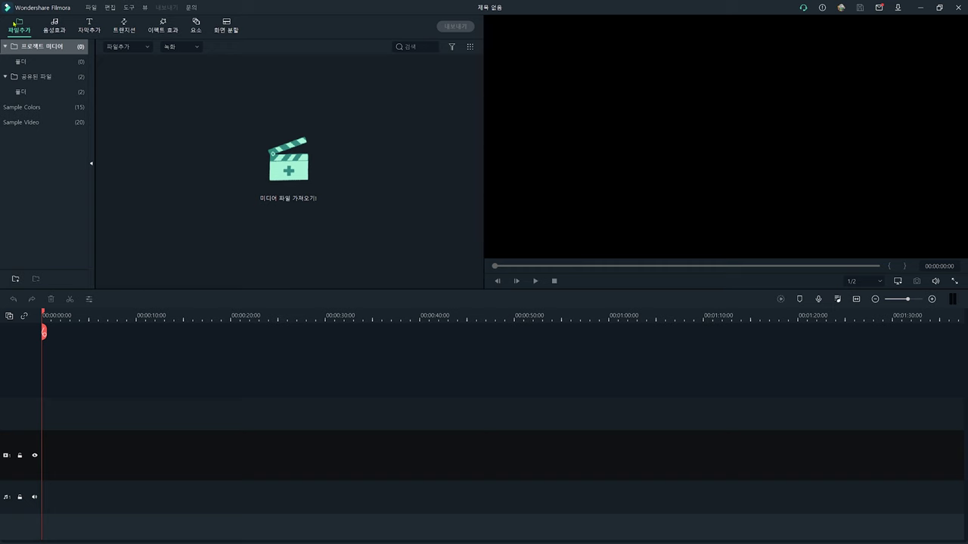
Step: Look through Filmora's audio, title, transition, effect, split-screen and element libraries
{"action": "left_click", "coordinate": [50, 30]}
{"action": "left_click", "coordinate": [89, 28]}
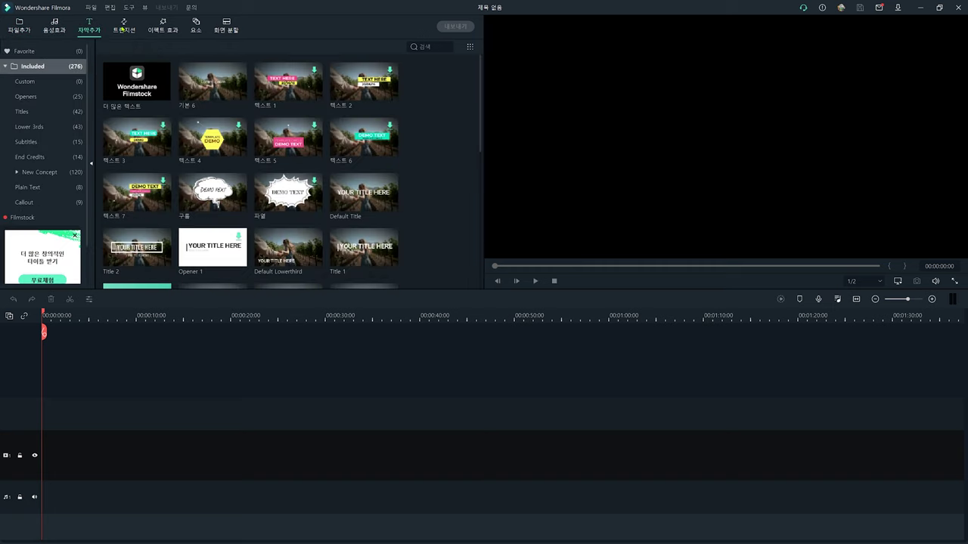
{"action": "left_click", "coordinate": [124, 28]}
{"action": "left_click", "coordinate": [161, 31]}
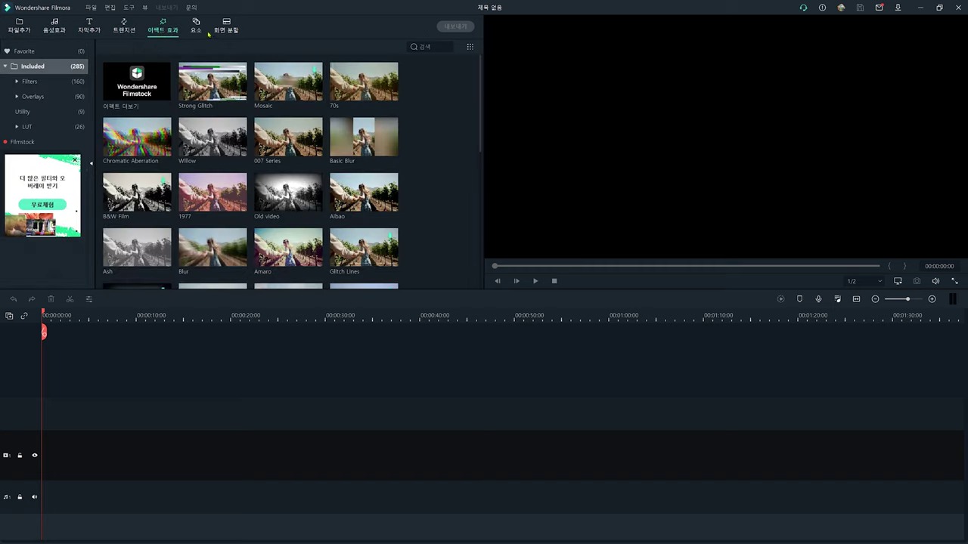
{"action": "left_click", "coordinate": [226, 29]}
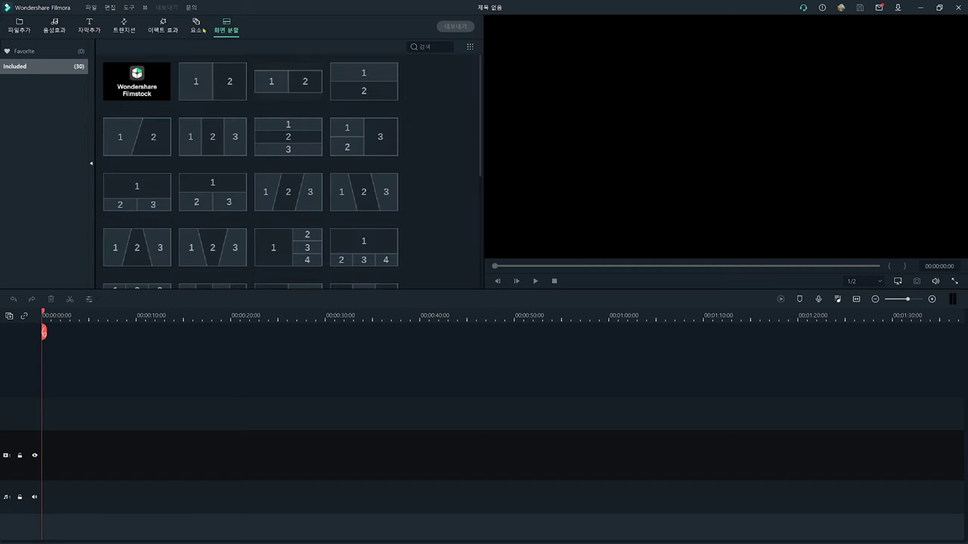
{"action": "left_click", "coordinate": [198, 28]}
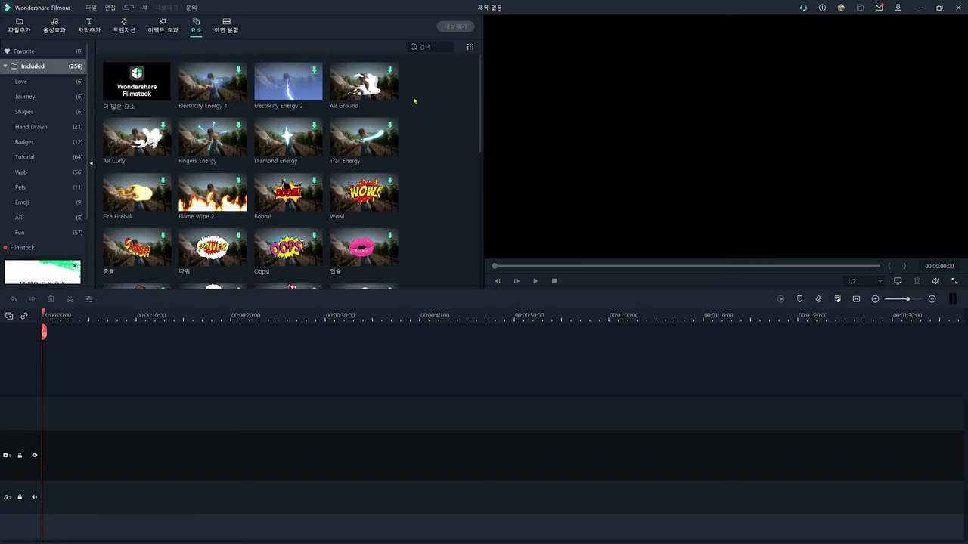
{"action": "left_click", "coordinate": [123, 28]}
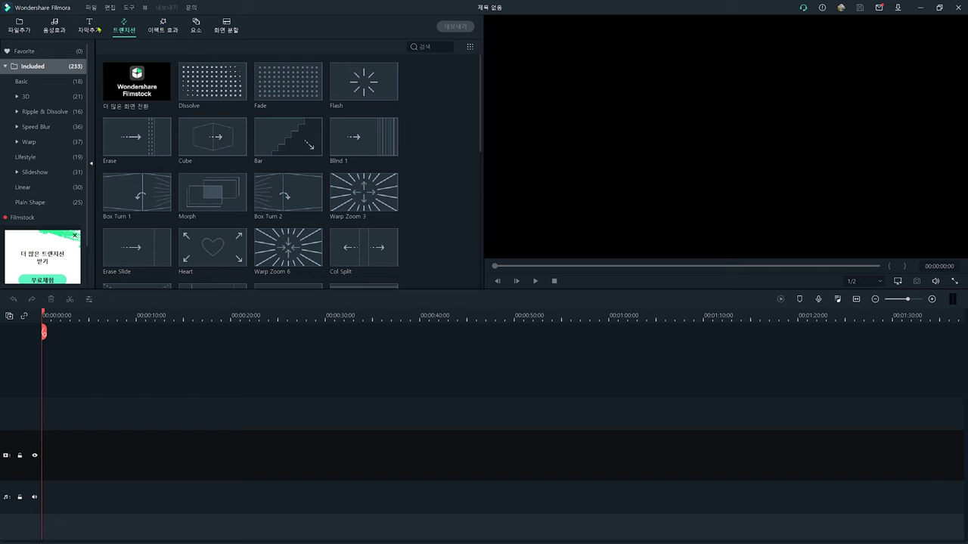
{"action": "left_click", "coordinate": [155, 25]}
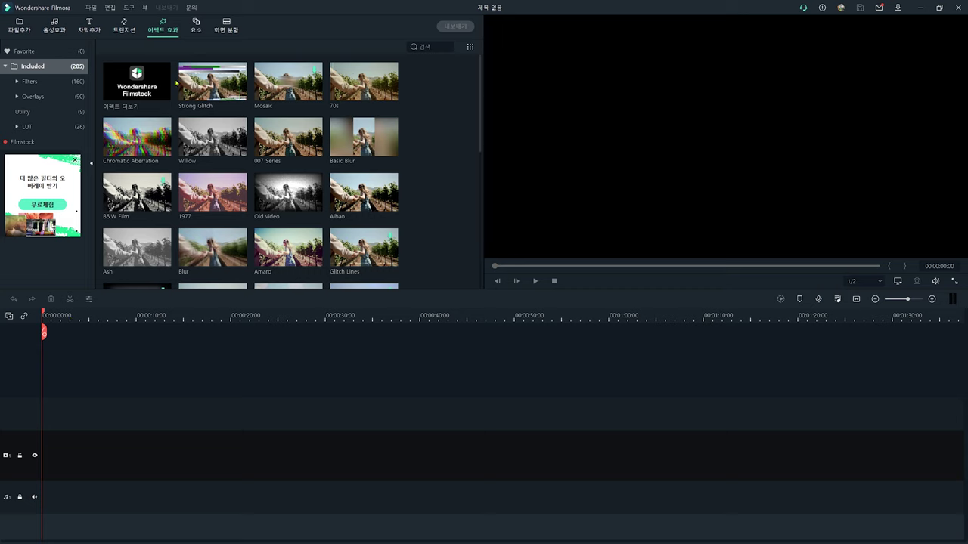
Step: Play the preview of the Dissolve transition, and load the Fade transition into the preview
{"action": "left_click", "coordinate": [126, 27]}
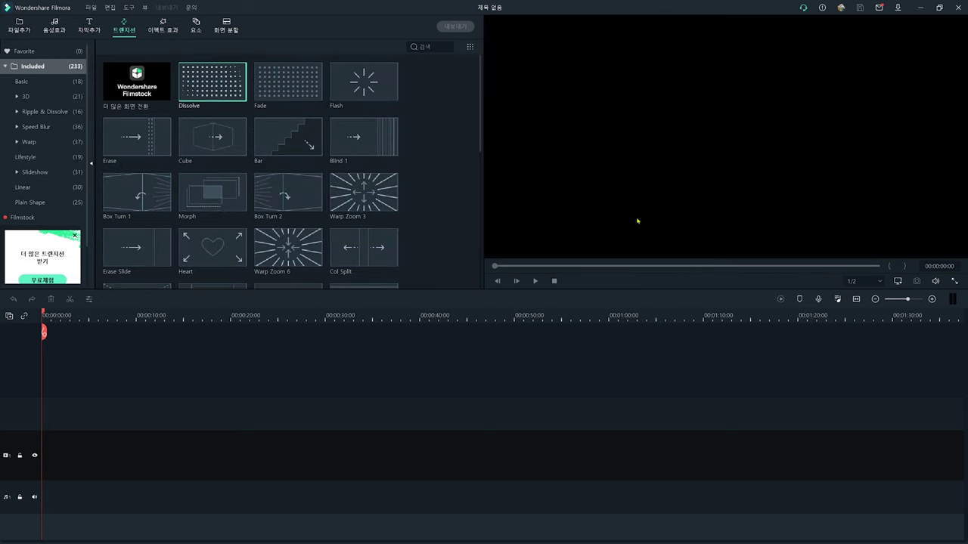
{"action": "left_click", "coordinate": [219, 85]}
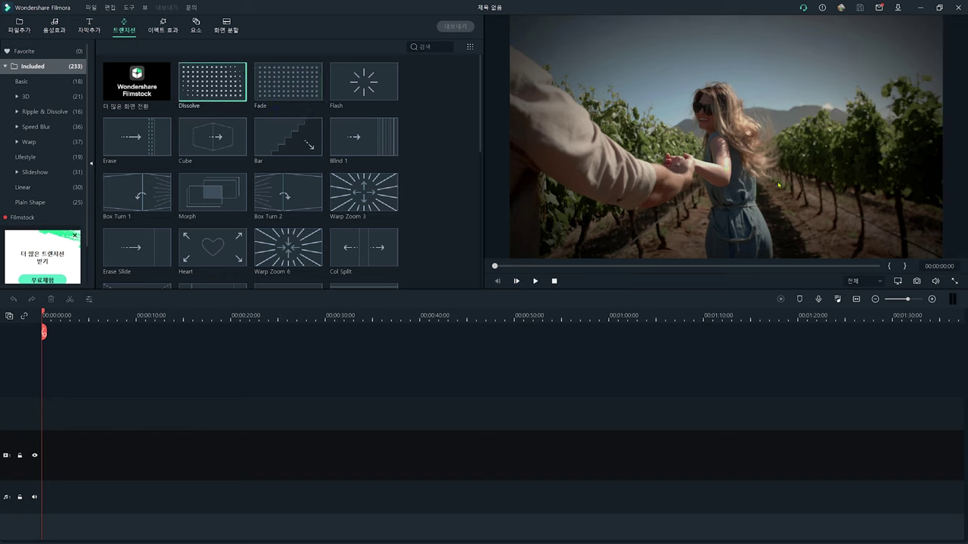
{"action": "left_click", "coordinate": [535, 280]}
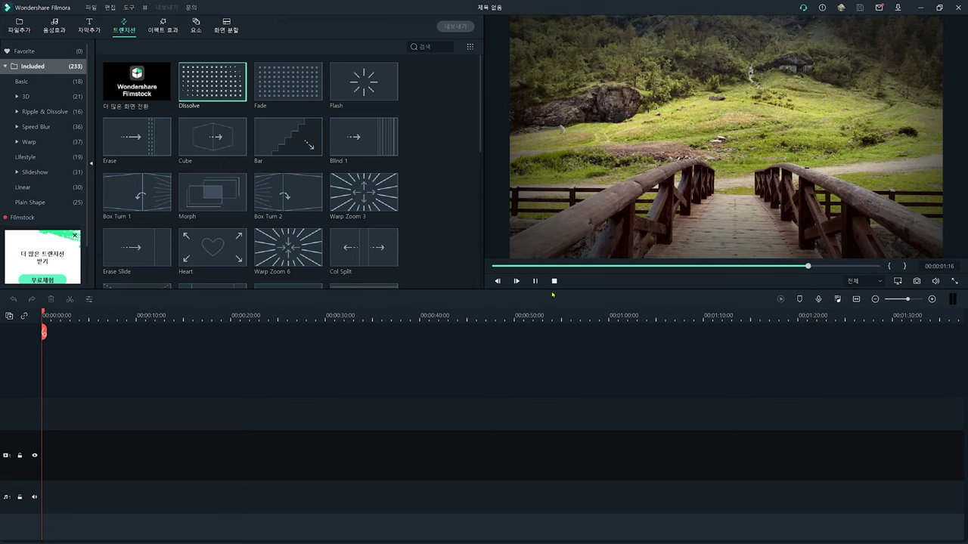
{"action": "left_click", "coordinate": [316, 86]}
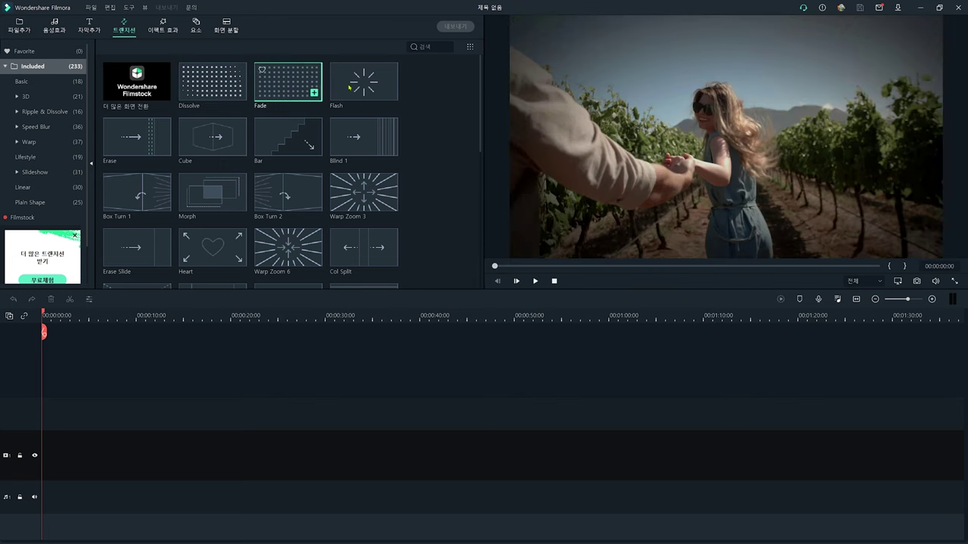
Step: Preview the Warp Zoom 3 and Warp Zoom 6 transitions
{"action": "left_click", "coordinate": [369, 198]}
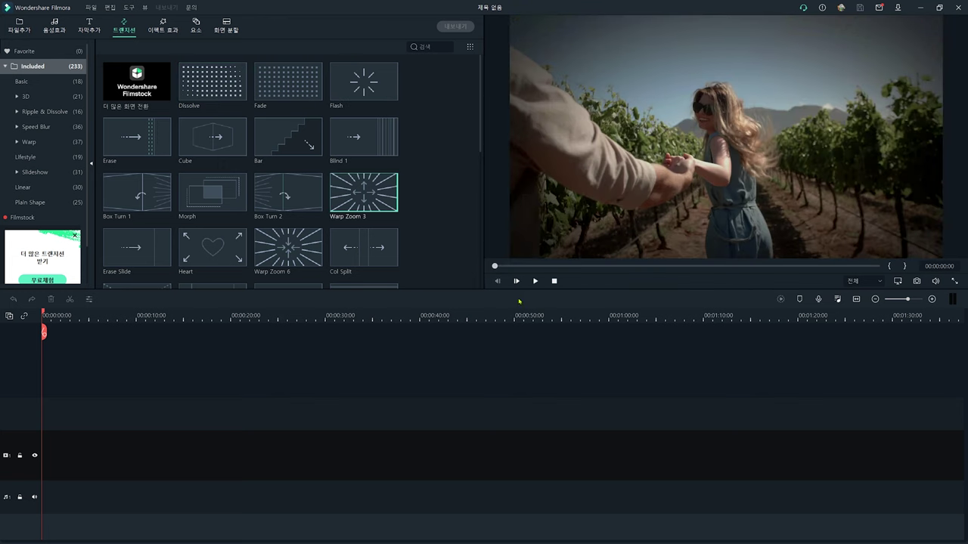
{"action": "left_click", "coordinate": [535, 281]}
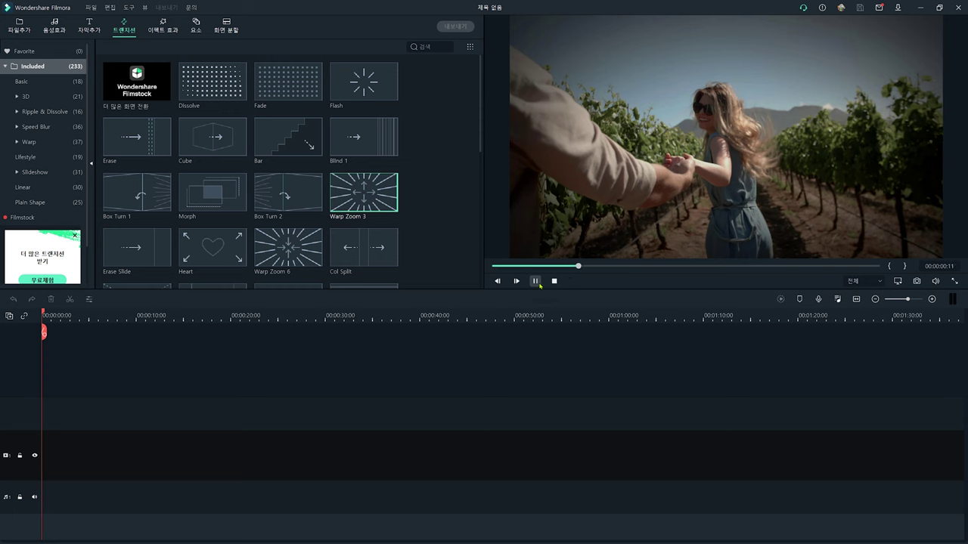
{"action": "left_click", "coordinate": [288, 247]}
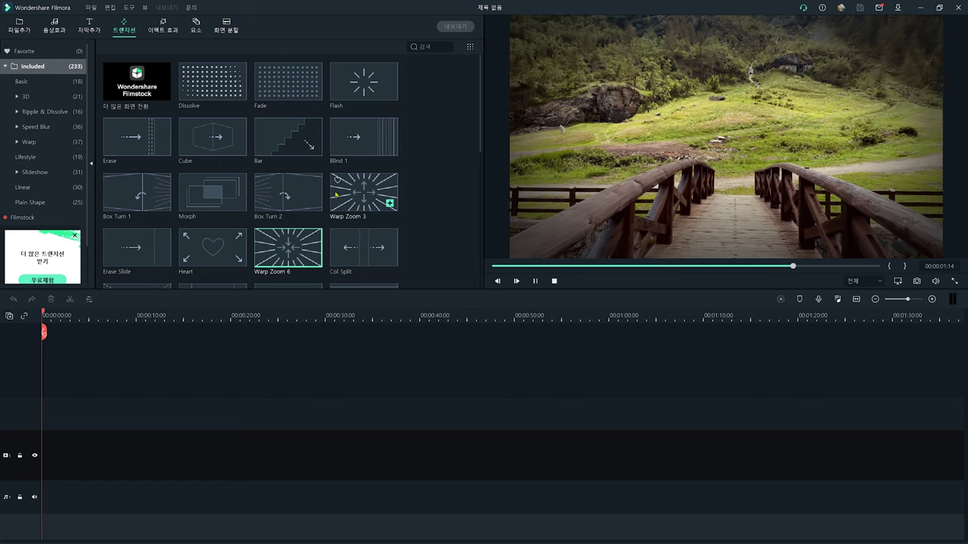
{"action": "left_click", "coordinate": [367, 195]}
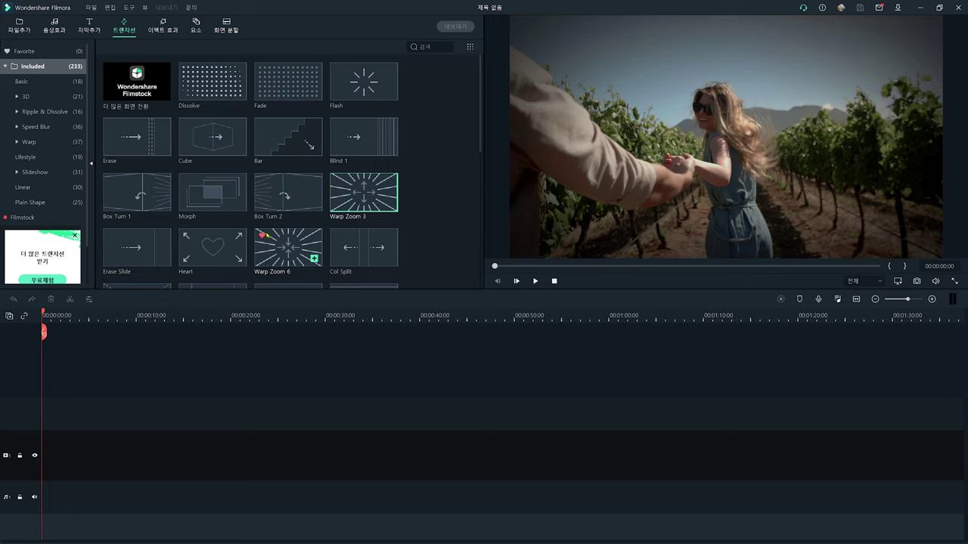
Step: Browse the transitions collection and play the preview of the Morph transition
{"action": "scroll", "coordinate": [318, 219], "scroll_direction": "down", "scroll_amount": 5}
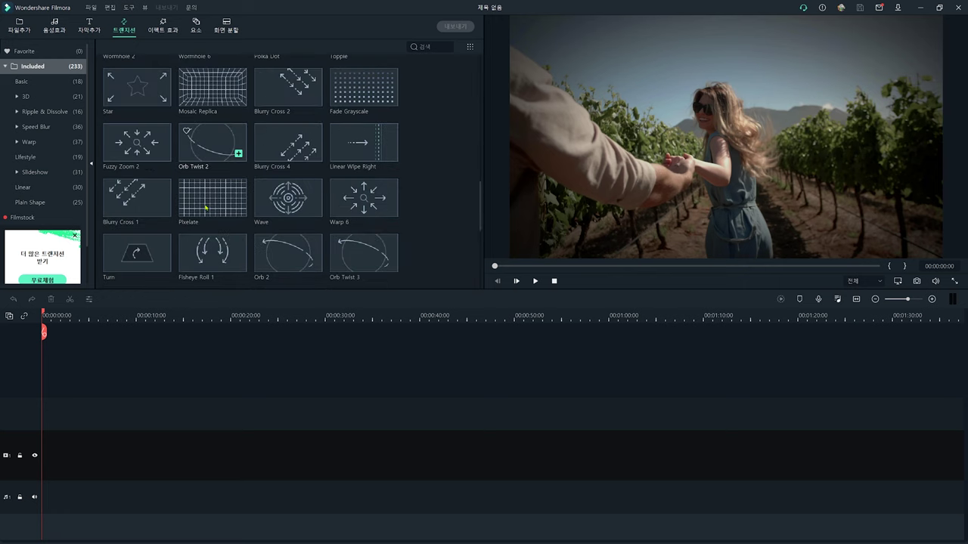
{"action": "scroll", "coordinate": [245, 103], "scroll_direction": "up", "scroll_amount": 8}
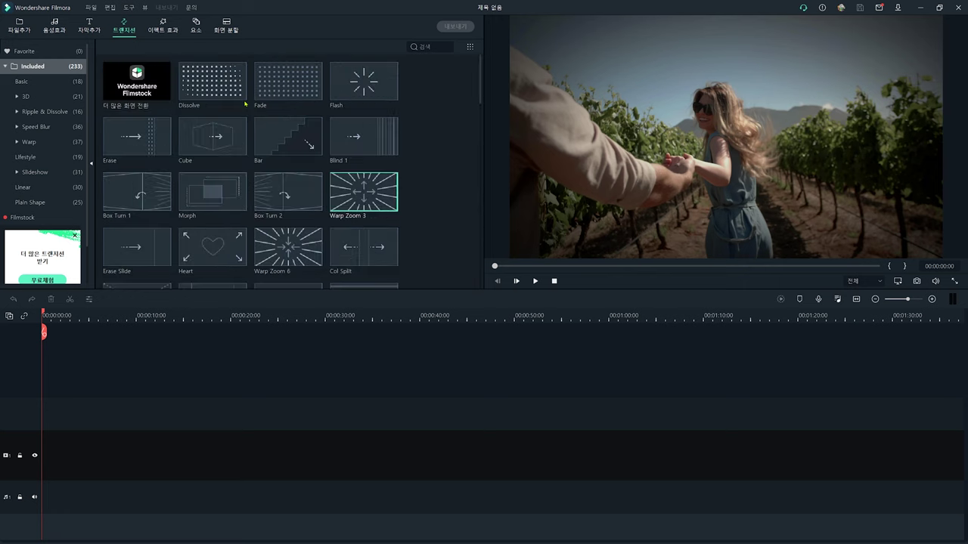
{"action": "scroll", "coordinate": [378, 200], "scroll_direction": "down", "scroll_amount": 5}
{"action": "scroll", "coordinate": [227, 197], "scroll_direction": "up", "scroll_amount": 5}
{"action": "left_click", "coordinate": [212, 191]}
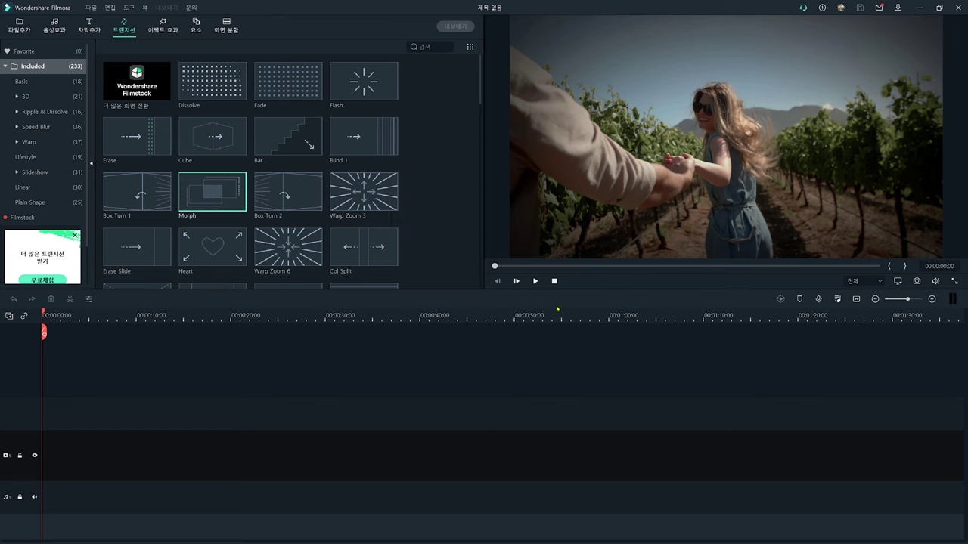
{"action": "left_click", "coordinate": [535, 280]}
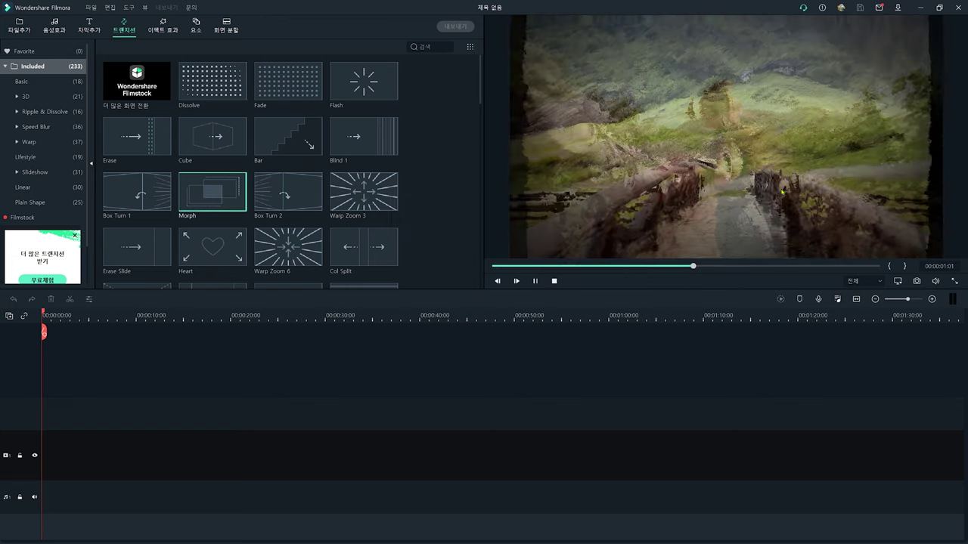
Step: Play the preview of the Cross Roll 2 transition from further down the collection
{"action": "scroll", "coordinate": [303, 226], "scroll_direction": "down", "scroll_amount": 8}
{"action": "left_click", "coordinate": [363, 198]}
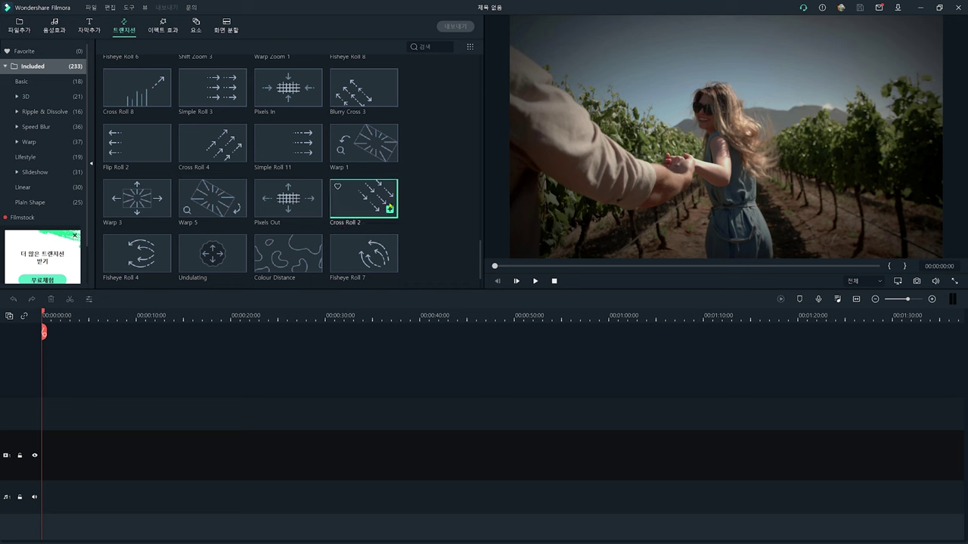
{"action": "left_click", "coordinate": [535, 281]}
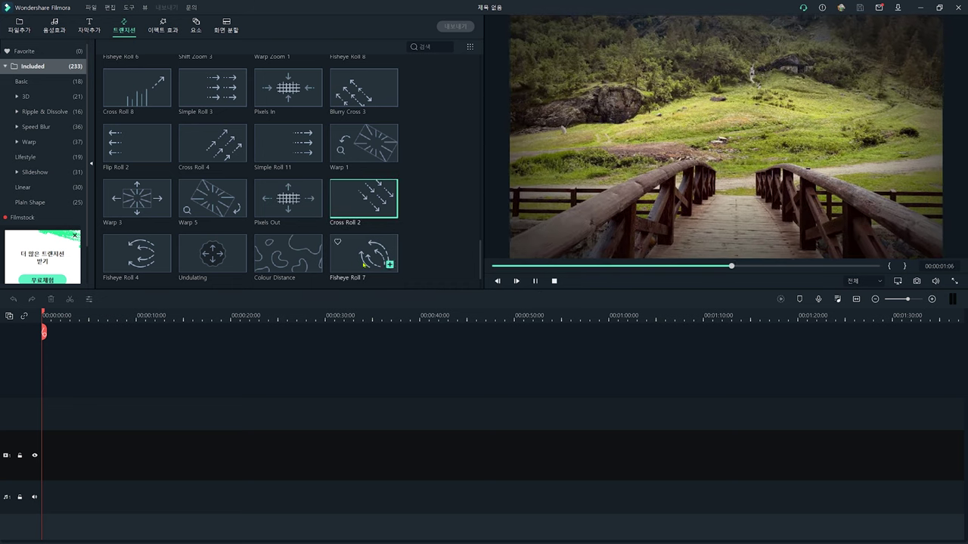
{"action": "scroll", "coordinate": [312, 246], "scroll_direction": "up", "scroll_amount": 10}
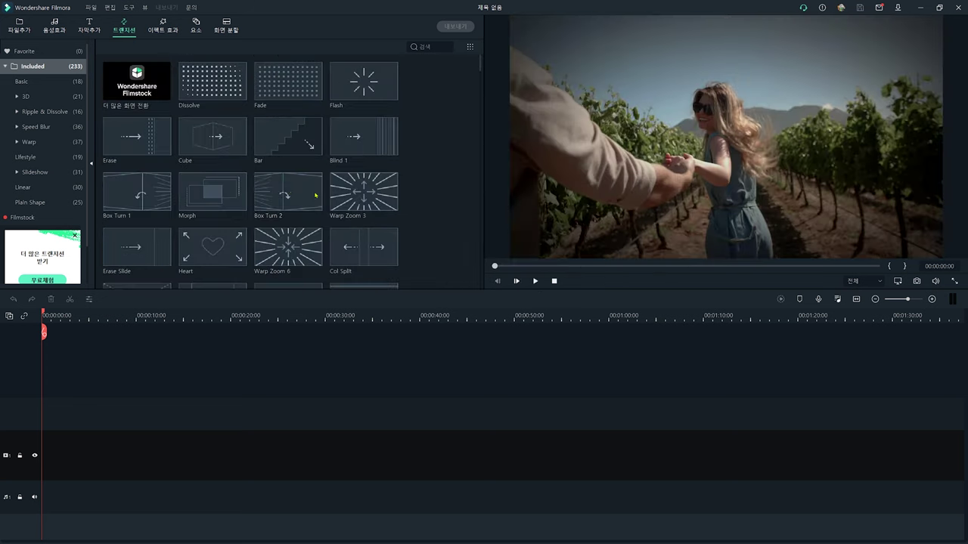
Step: Open the effects collection and preview the Strong Glitch effect
{"action": "left_click", "coordinate": [161, 28]}
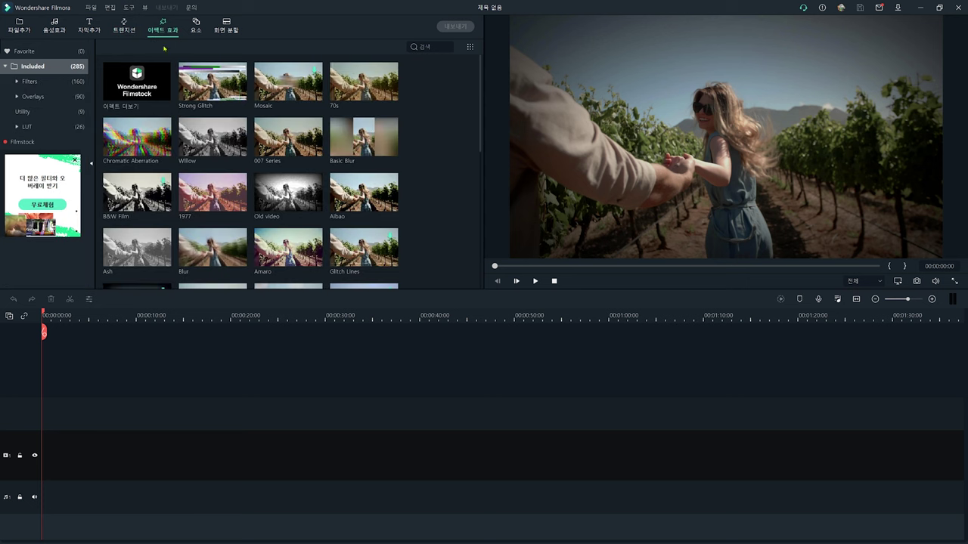
{"action": "left_click", "coordinate": [202, 93]}
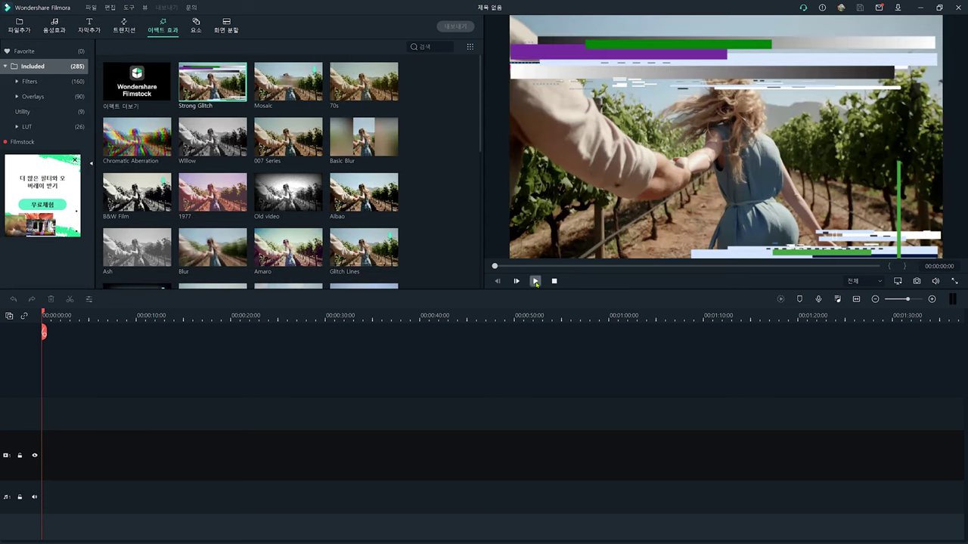
{"action": "left_click", "coordinate": [124, 28]}
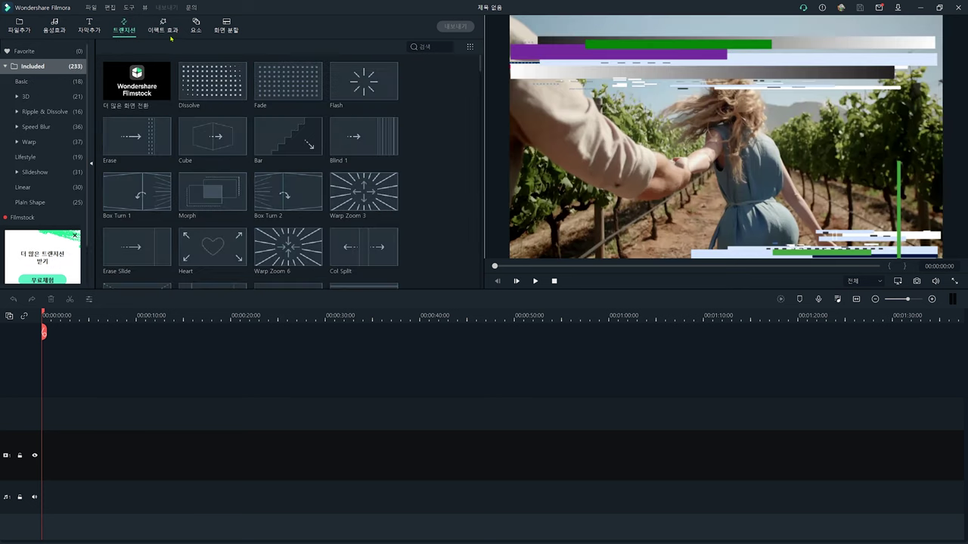
{"action": "left_click", "coordinate": [165, 31]}
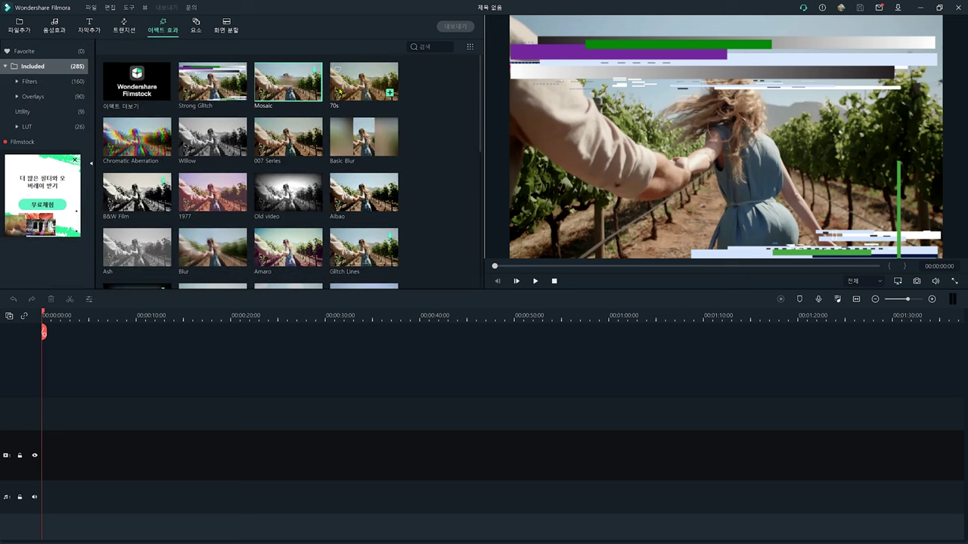
Step: Preview the 70s, Chromatic Aberration and 007 Series effects
{"action": "left_click", "coordinate": [336, 91]}
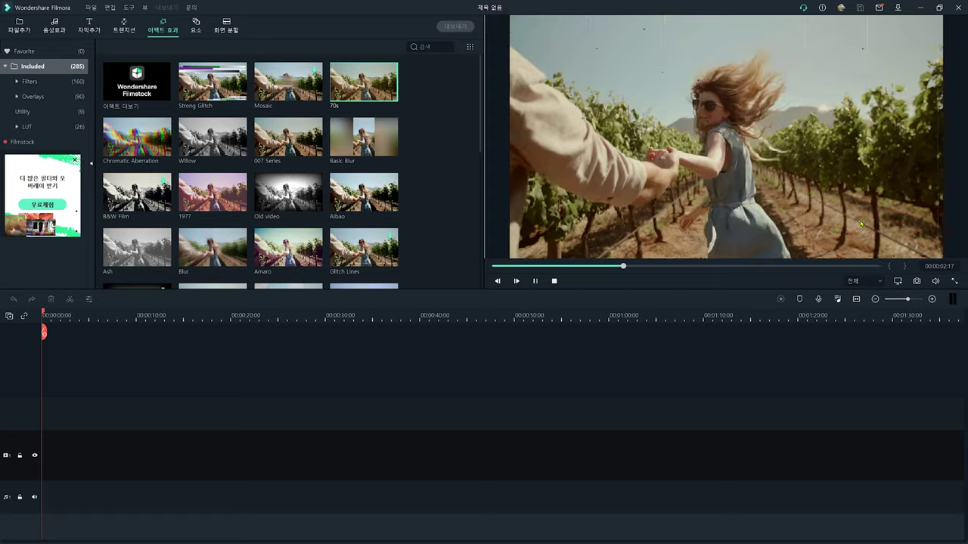
{"action": "left_click", "coordinate": [163, 147]}
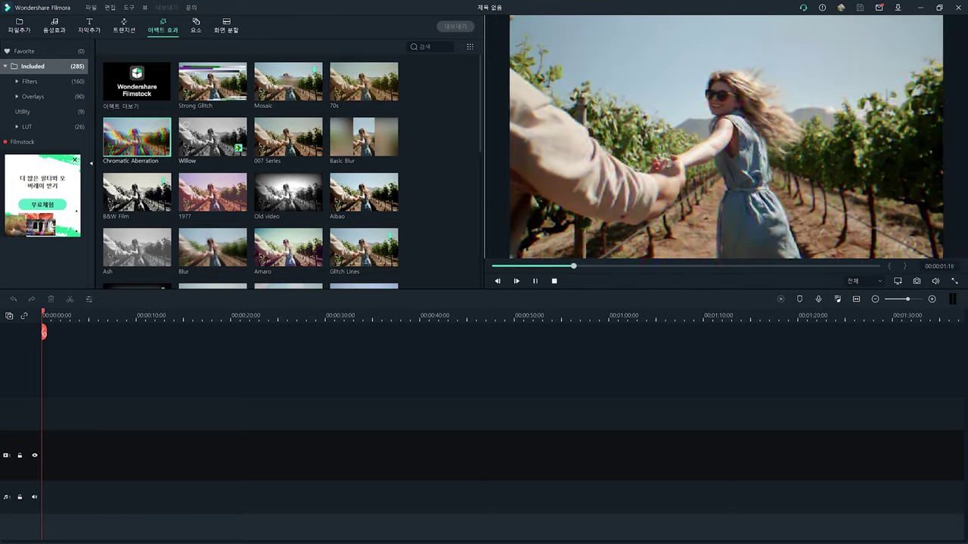
{"action": "key", "text": "Right"}
{"action": "key", "text": "Right"}
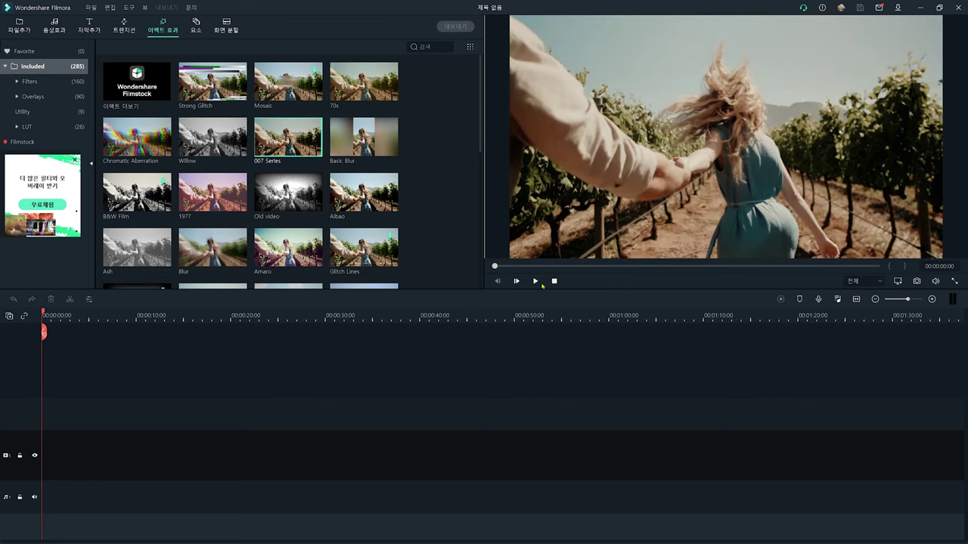
{"action": "left_click", "coordinate": [535, 280]}
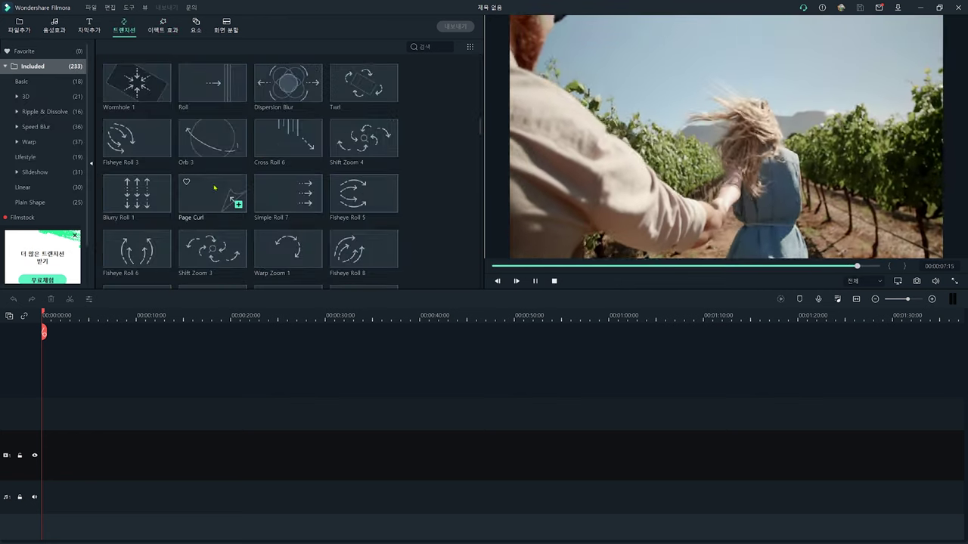
{"action": "key", "text": "Right"}
{"action": "left_click", "coordinate": [535, 281]}
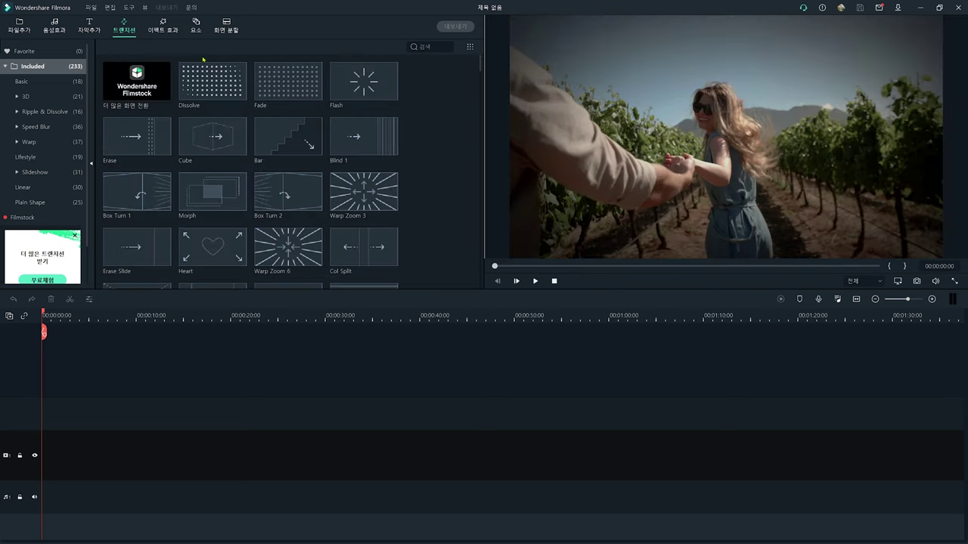
Step: Import the video 아이폰12 정품가죽케이스.mp4 into the project media and dismiss the proxy file prompt
{"action": "left_click", "coordinate": [16, 25]}
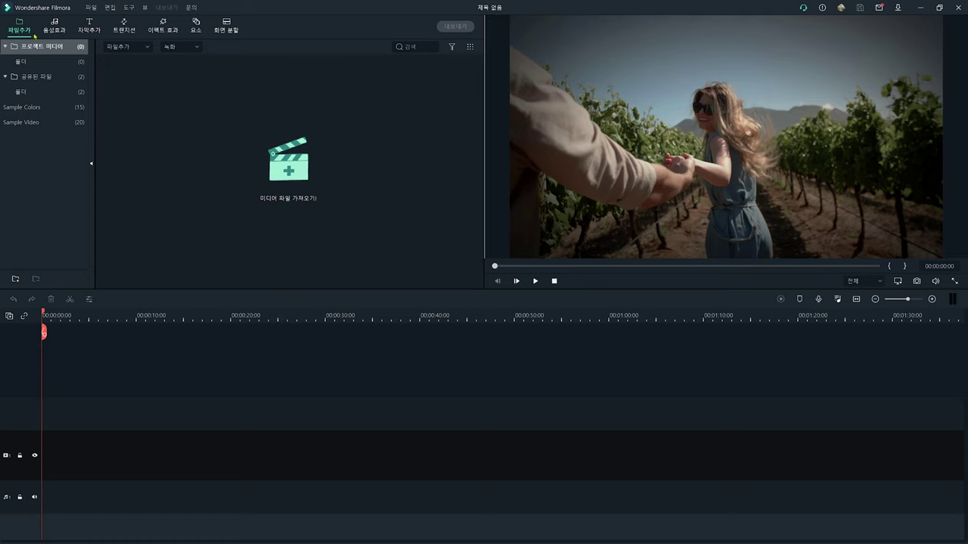
{"action": "left_click", "coordinate": [299, 177]}
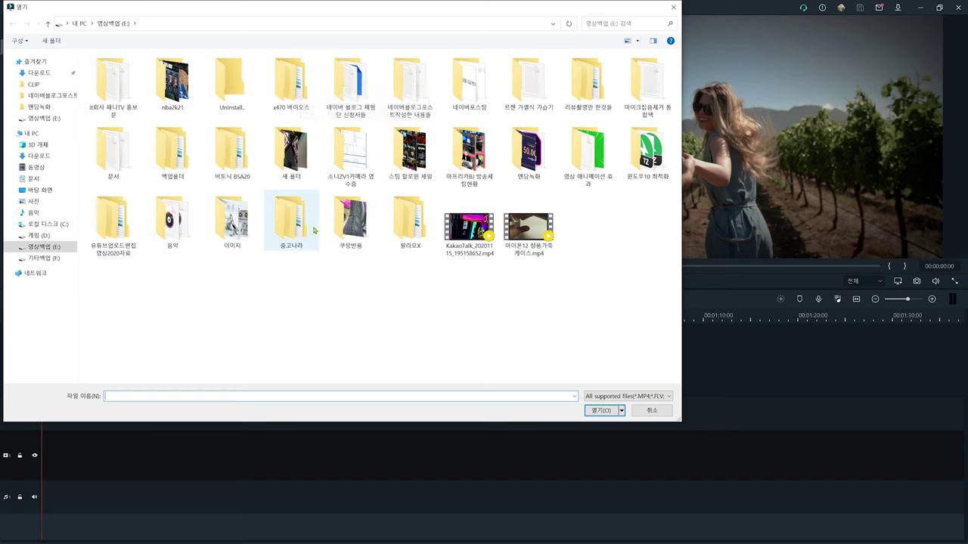
{"action": "double_click", "coordinate": [529, 225]}
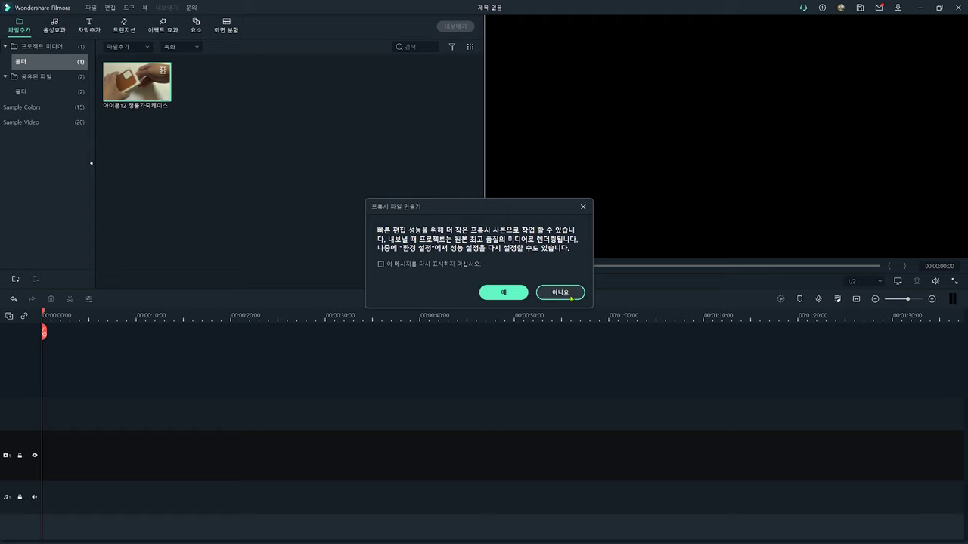
{"action": "left_click", "coordinate": [583, 207]}
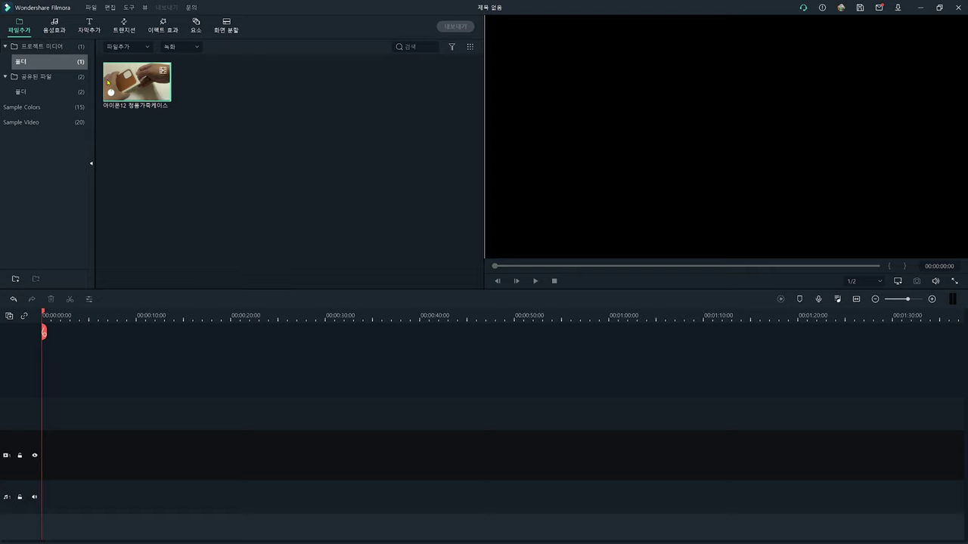
Step: Place the imported video on the second video track at the timeline start, matching the project settings to 3840 x 2160 30fps
{"action": "left_click_drag", "start_coordinate": [133, 91], "coordinate": [42, 400]}
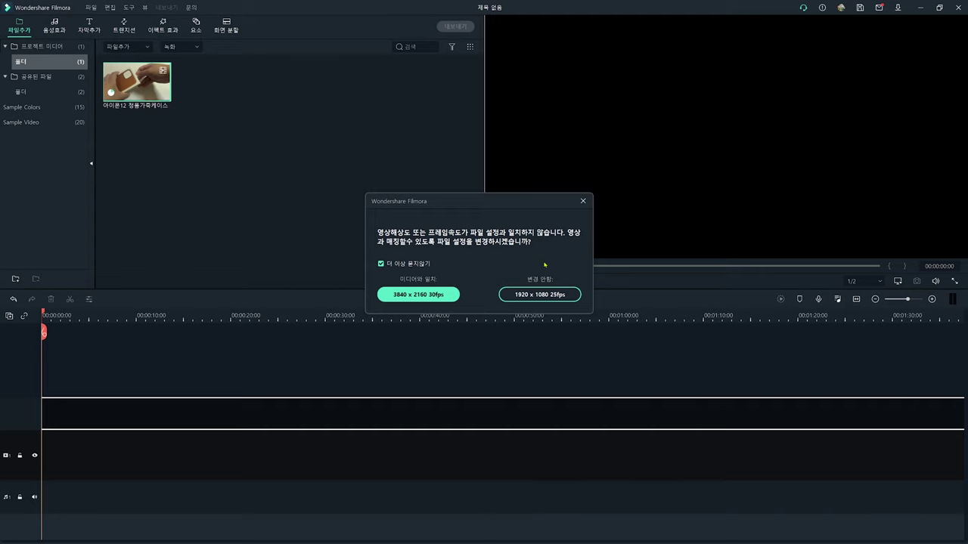
{"action": "left_click", "coordinate": [435, 295]}
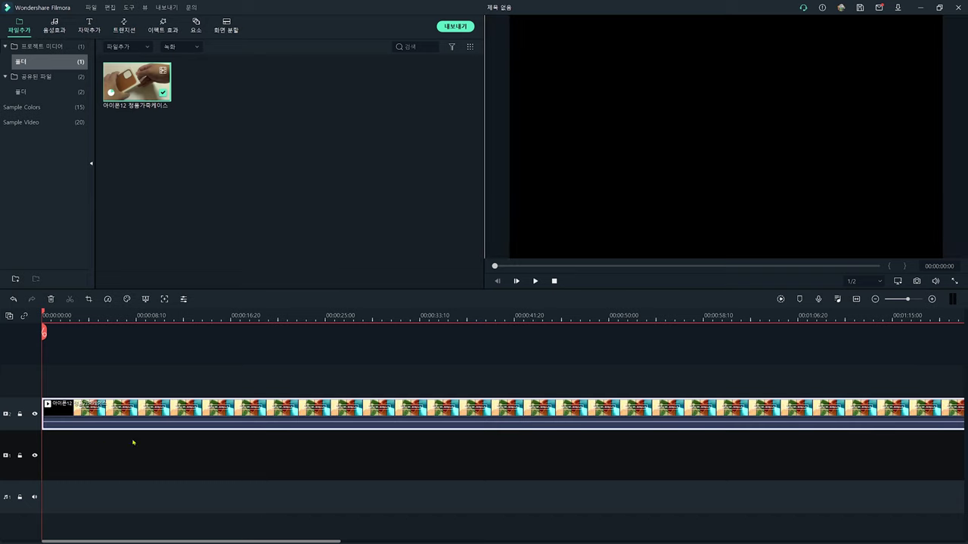
{"action": "scroll", "coordinate": [166, 443], "scroll_direction": "up", "scroll_amount": 3}
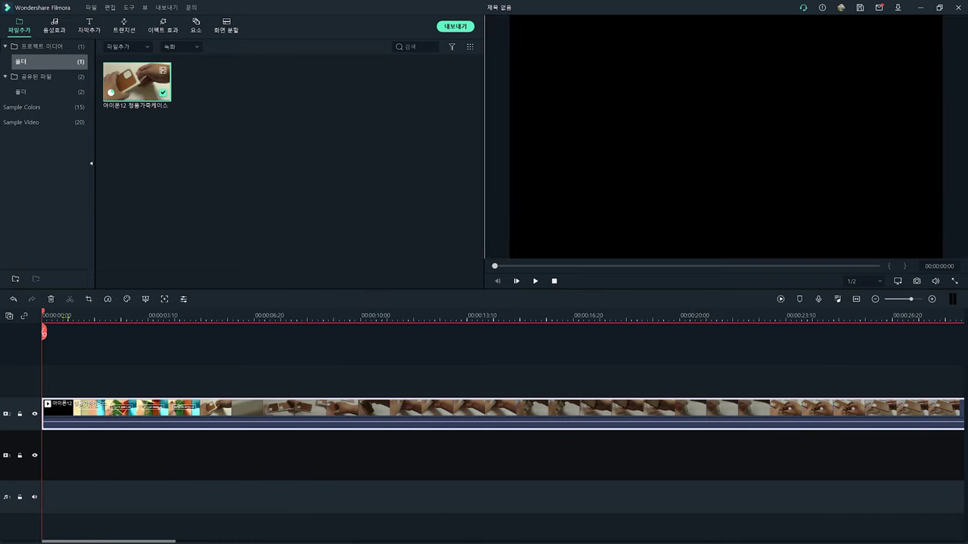
{"action": "scroll", "coordinate": [76, 319], "scroll_direction": "up", "scroll_amount": 2}
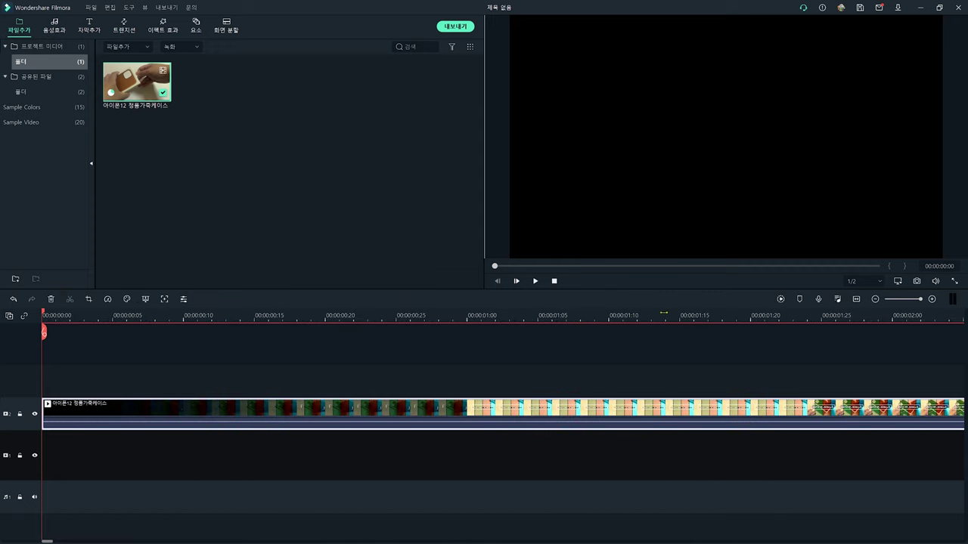
{"action": "scroll", "coordinate": [83, 321], "scroll_direction": "down", "scroll_amount": 6}
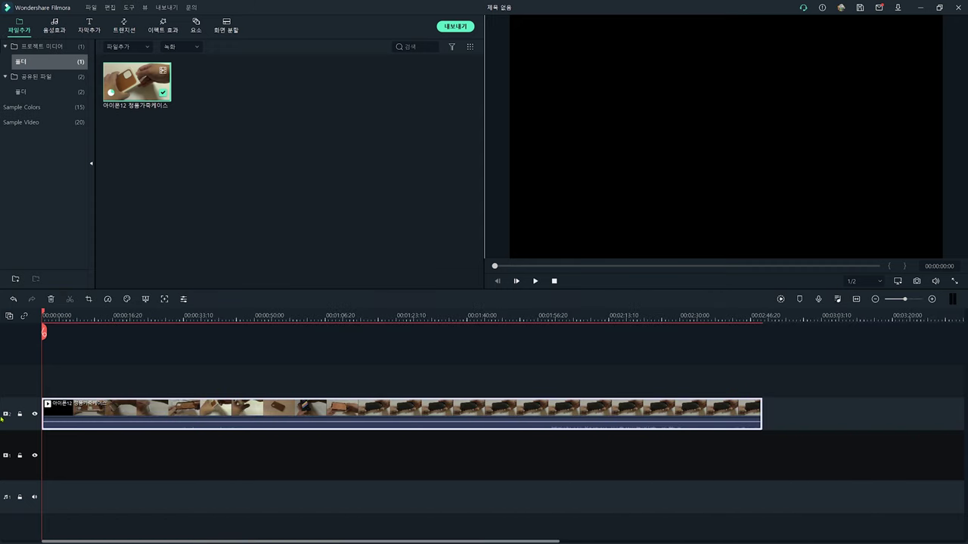
Step: Play the first few seconds of the timeline from the beginning
{"action": "mouse_move", "coordinate": [44, 315]}
{"action": "left_mouse_down"}
{"action": "mouse_move", "coordinate": [727, 323]}
{"action": "mouse_move", "coordinate": [43, 317]}
{"action": "left_mouse_up"}
{"action": "key", "text": "space"}
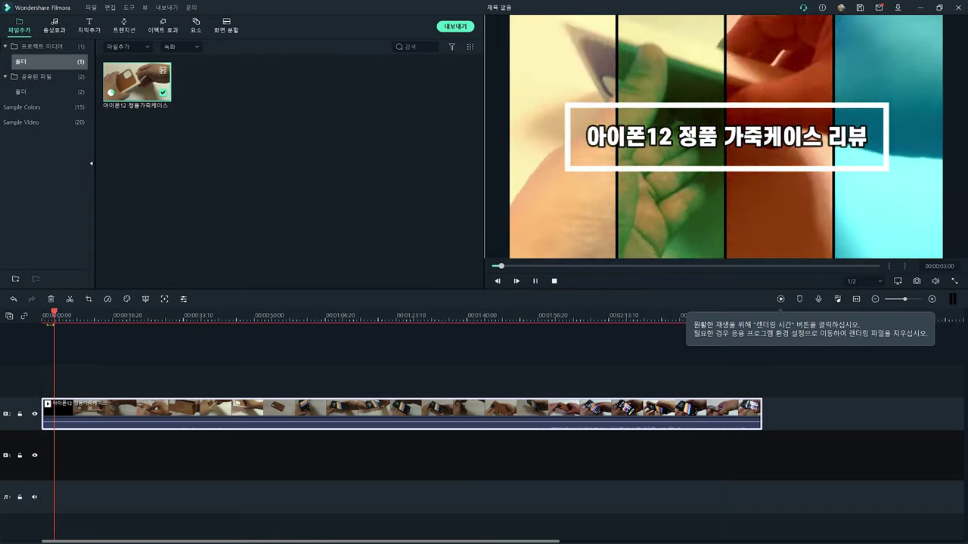
{"action": "mouse_move", "coordinate": [58, 314]}
{"action": "left_mouse_down"}
{"action": "mouse_move", "coordinate": [575, 325]}
{"action": "mouse_move", "coordinate": [56, 322]}
{"action": "left_mouse_up"}
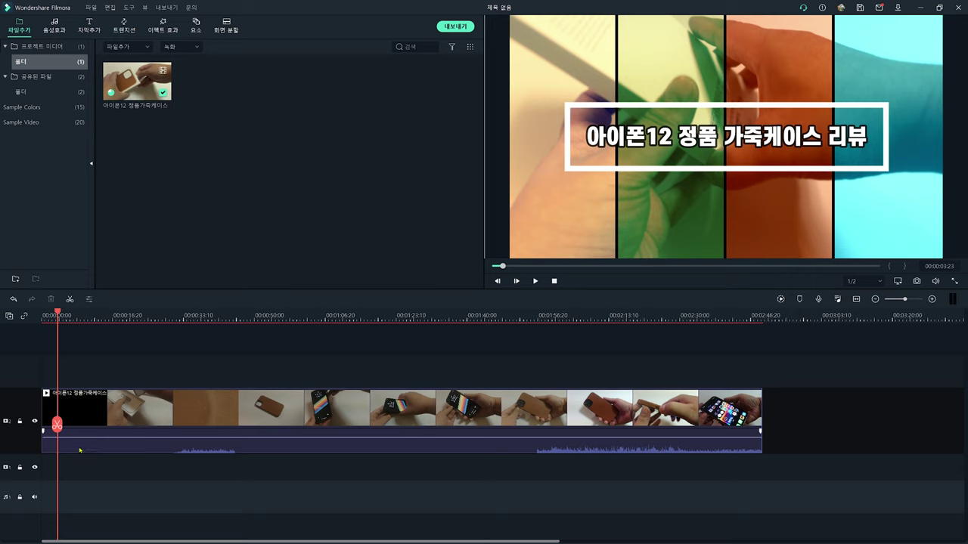
Step: Split the video clip at 00:00:06:13 and at 00:00:15:03
{"action": "left_click_drag", "start_coordinate": [58, 424], "coordinate": [68, 414]}
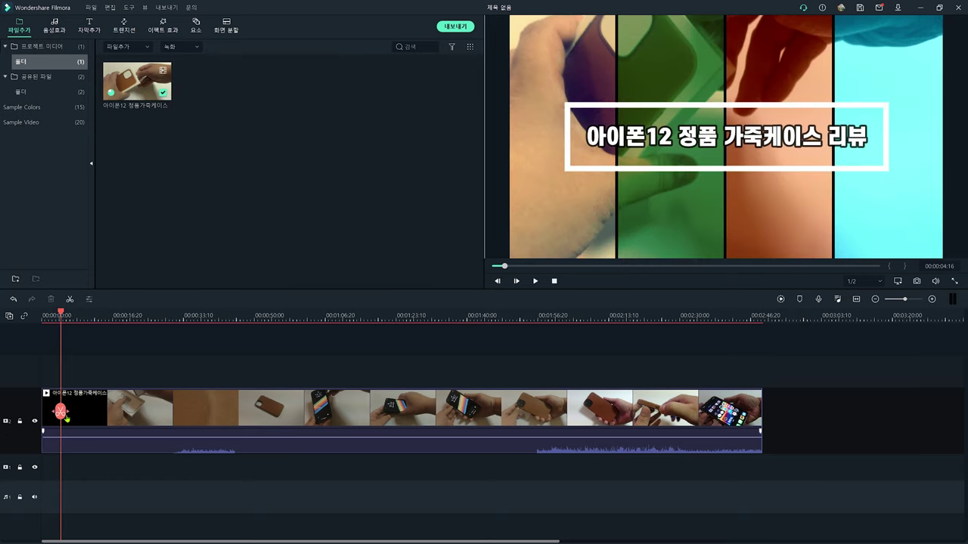
{"action": "left_click_drag", "start_coordinate": [60, 442], "coordinate": [72, 446]}
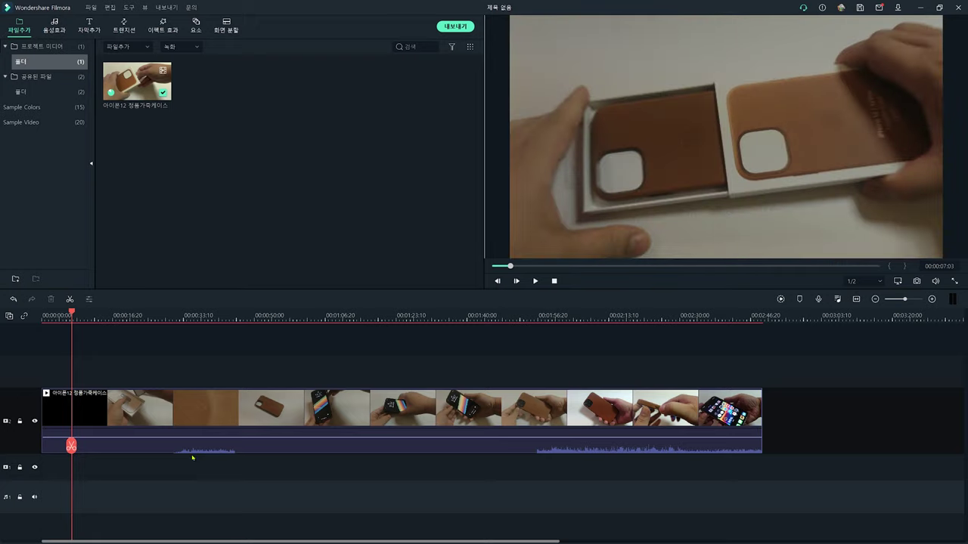
{"action": "left_click_drag", "start_coordinate": [71, 446], "coordinate": [68, 410]}
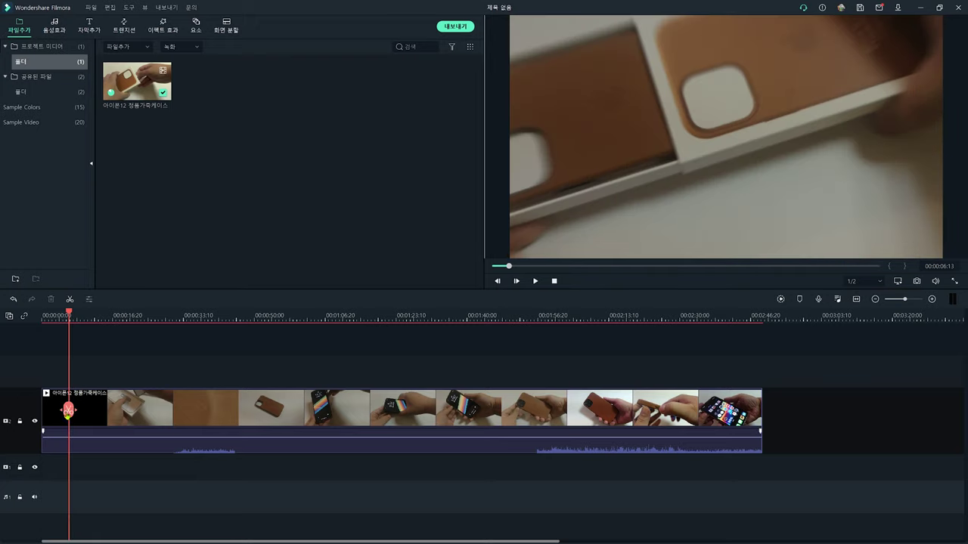
{"action": "left_click", "coordinate": [68, 410]}
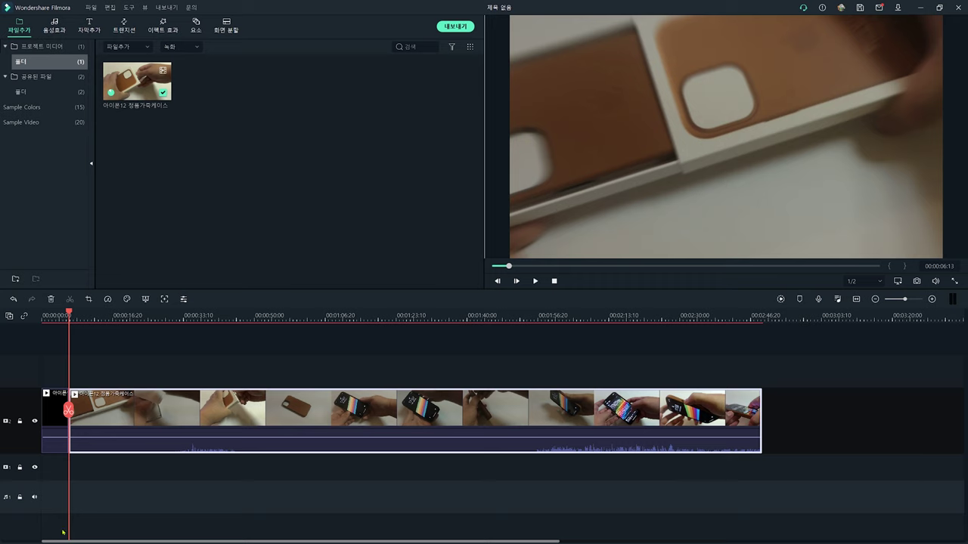
{"action": "left_click_drag", "start_coordinate": [69, 410], "coordinate": [105, 445]}
{"action": "left_click", "coordinate": [106, 444]}
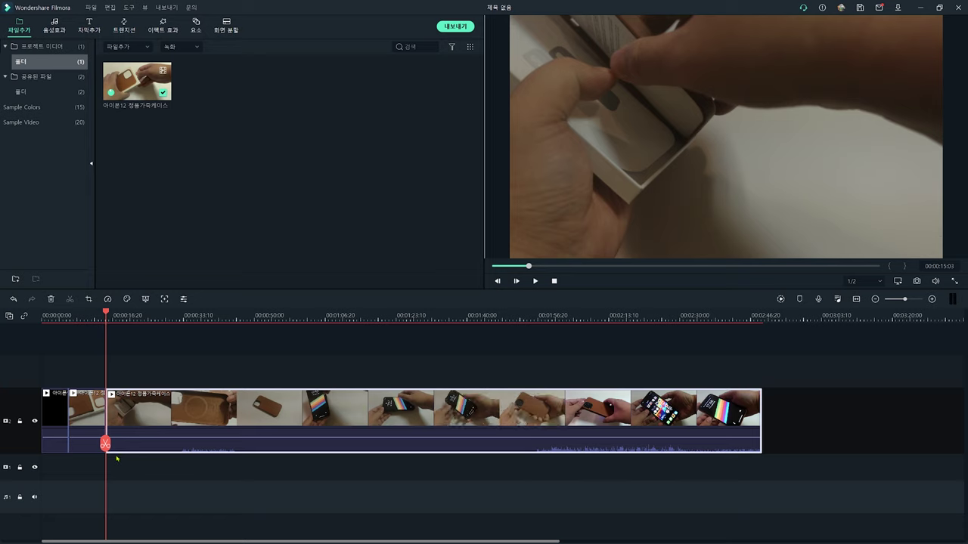
Step: Split the rest of the clip into many shorter segments, with the last cut at 00:02:35:03
{"action": "left_click_drag", "start_coordinate": [107, 444], "coordinate": [462, 427]}
{"action": "left_click", "coordinate": [138, 414]}
{"action": "left_click", "coordinate": [151, 439]}
{"action": "left_click", "coordinate": [299, 418]}
{"action": "left_click", "coordinate": [322, 422]}
{"action": "left_click", "coordinate": [346, 425]}
{"action": "left_click", "coordinate": [421, 426]}
{"action": "left_click", "coordinate": [461, 427]}
{"action": "left_click_drag", "start_coordinate": [461, 427], "coordinate": [702, 425]}
{"action": "left_click", "coordinate": [702, 425]}
Step: Delete the two adjacent segments immediately before the final segment of the video
{"action": "left_click", "coordinate": [575, 446]}
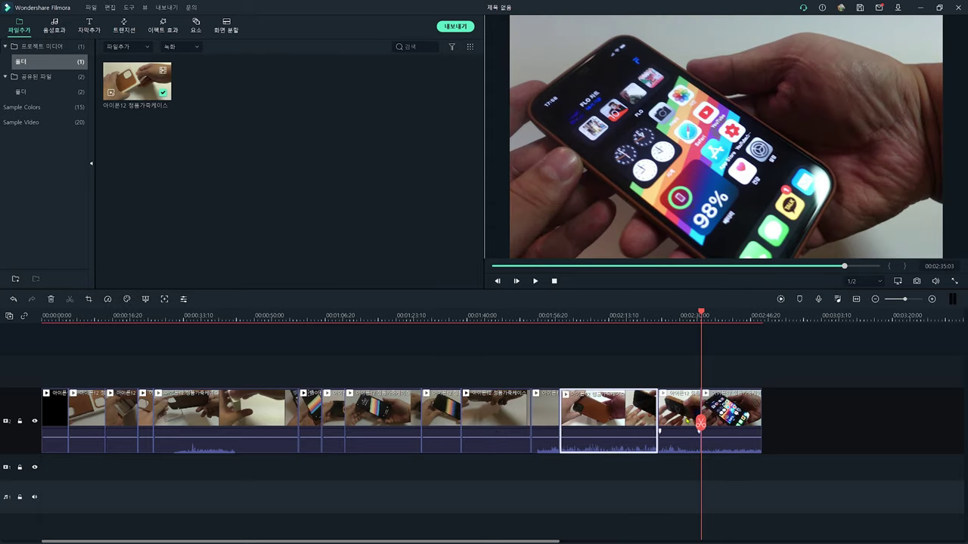
{"action": "left_click", "coordinate": [662, 428]}
{"action": "key", "text": "Delete"}
{"action": "left_click", "coordinate": [594, 443]}
{"action": "key", "text": "Delete"}
Step: Delete the ninth, eighth and long fifth segments of the video
{"action": "left_click", "coordinate": [425, 414]}
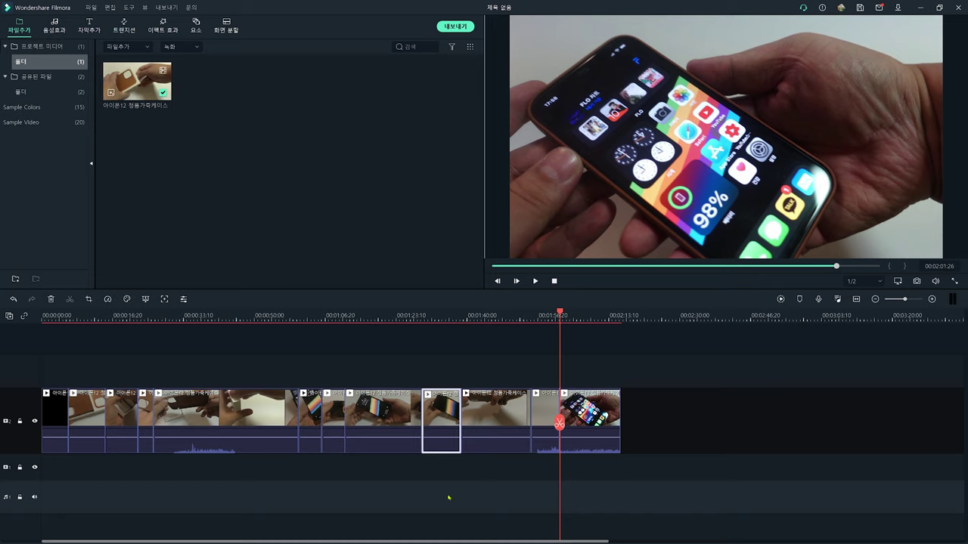
{"action": "key", "text": "Delete"}
{"action": "left_click", "coordinate": [375, 409]}
{"action": "key", "text": "Delete"}
{"action": "left_click", "coordinate": [227, 408]}
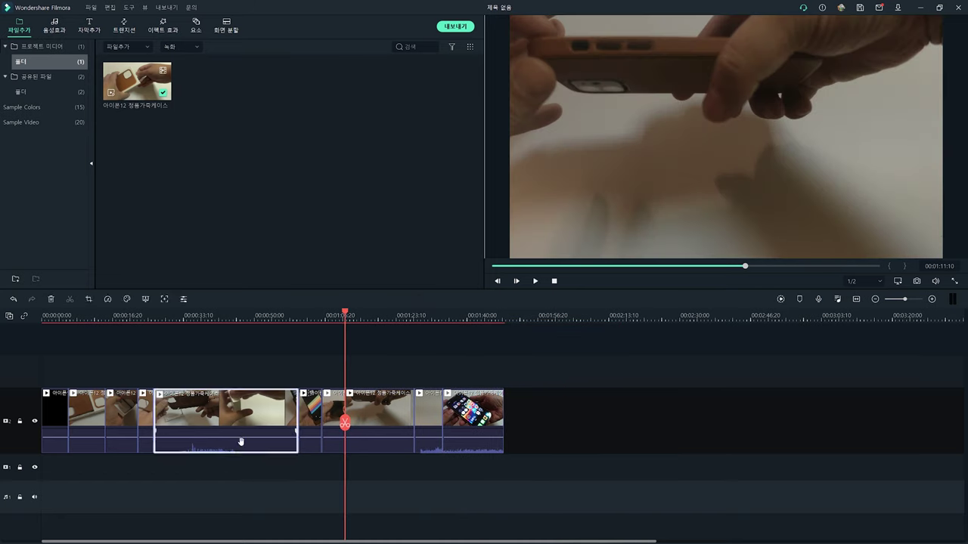
{"action": "key", "text": "Delete"}
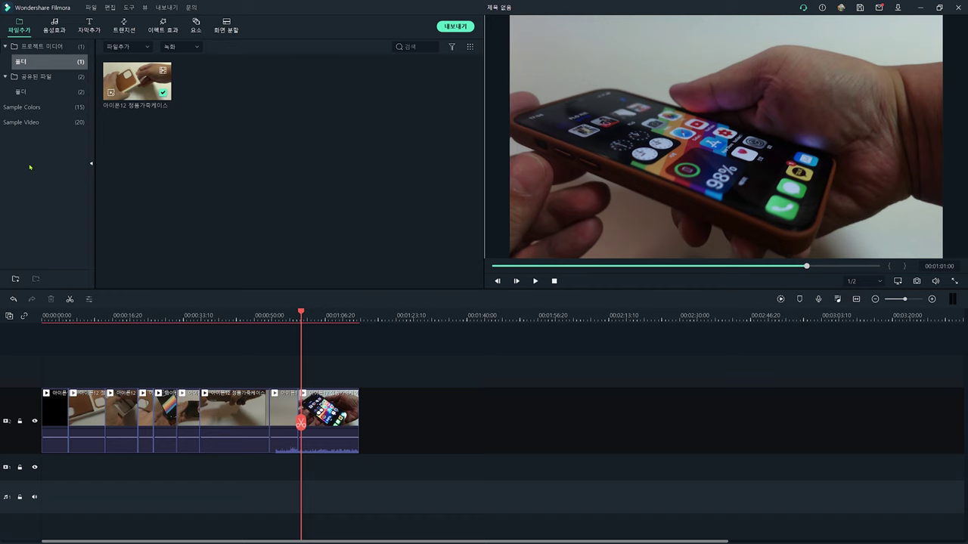
Step: Add the New Title 18 title on a track above the video, starting about 4 seconds in
{"action": "left_click", "coordinate": [55, 29]}
{"action": "left_click", "coordinate": [94, 28]}
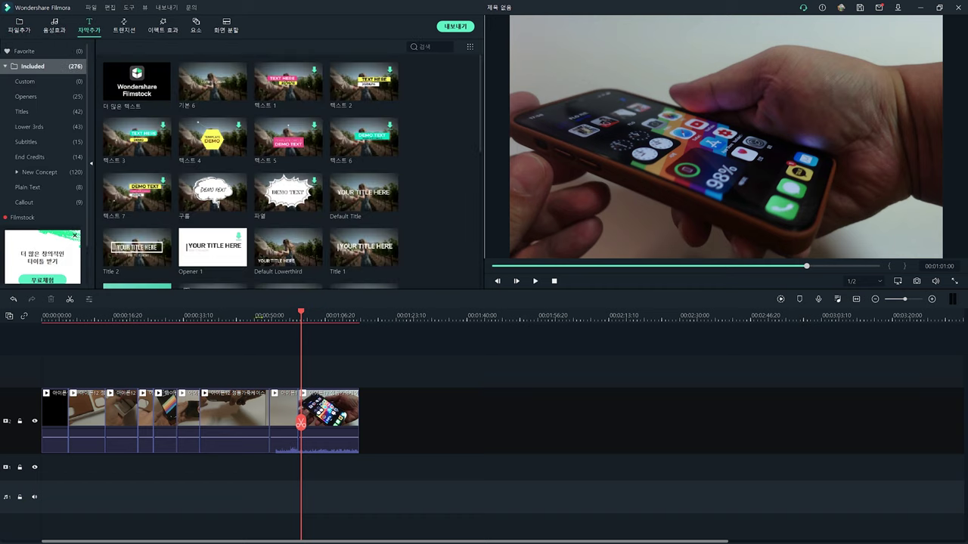
{"action": "left_click", "coordinate": [43, 339]}
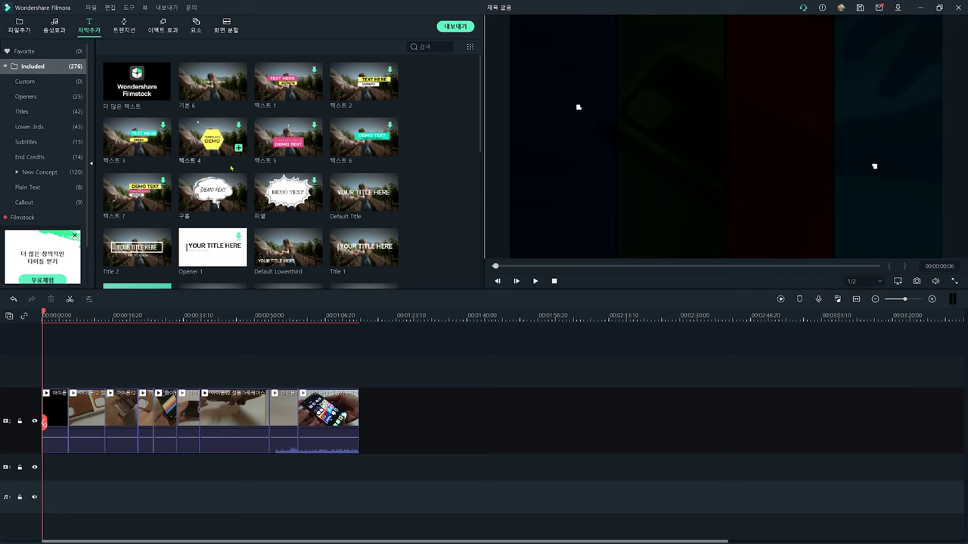
{"action": "scroll", "coordinate": [251, 145], "scroll_direction": "down", "scroll_amount": 10}
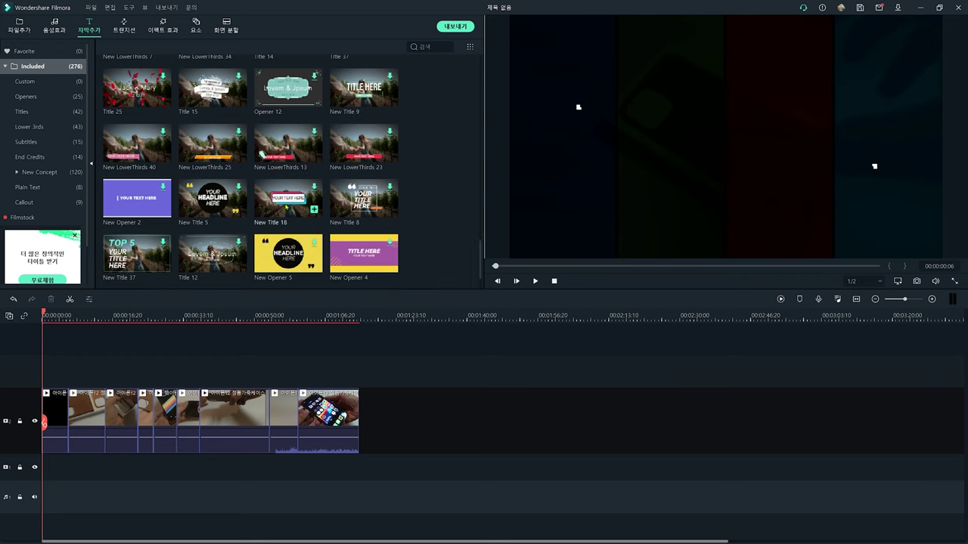
{"action": "left_click_drag", "start_coordinate": [286, 204], "coordinate": [59, 382]}
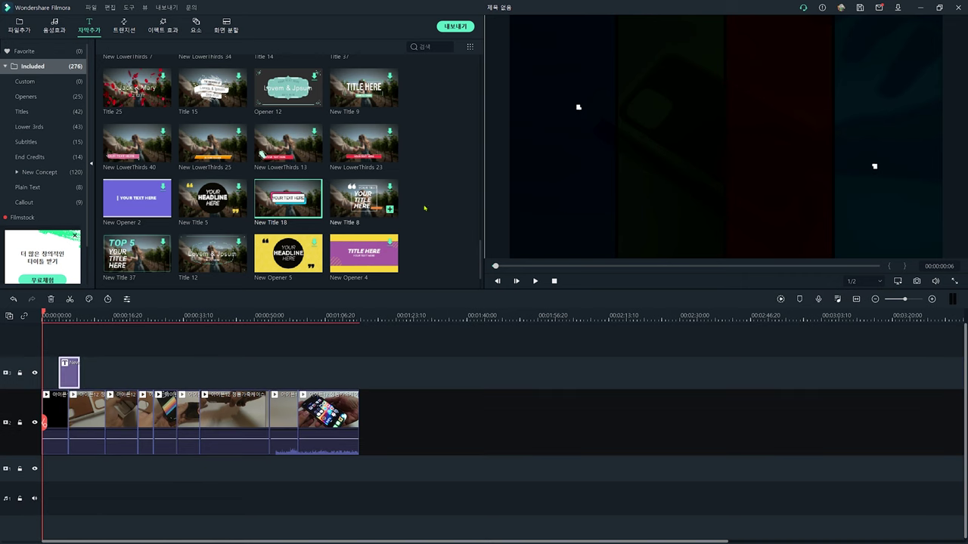
Step: Replace the New Title 18 placeholder text with "아이폰 프로 12 가죽"
{"action": "double_click", "coordinate": [74, 375]}
{"action": "double_click", "coordinate": [728, 136]}
{"action": "key", "text": "BackSpace"}
{"action": "type", "text": "아"}
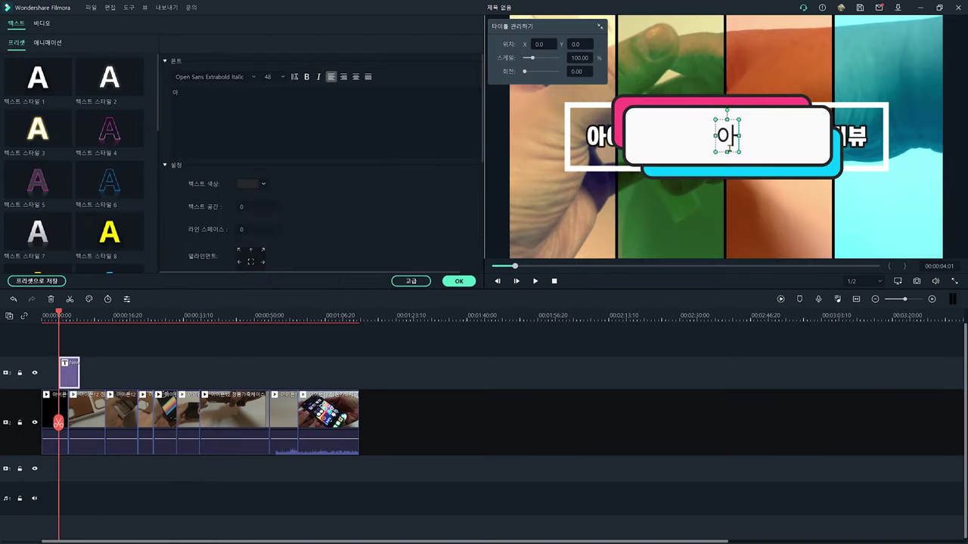
{"action": "type", "text": "이폰 프로 2"}
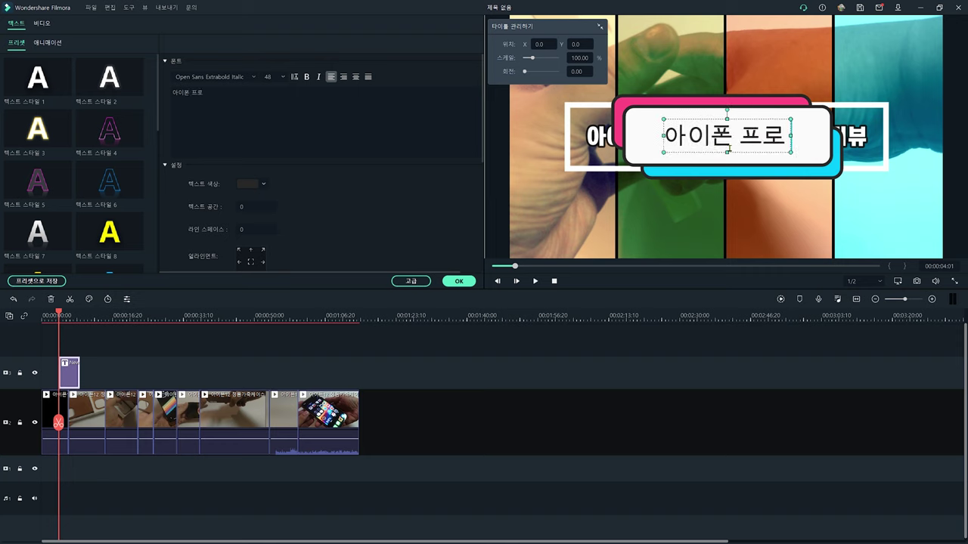
{"action": "key", "text": "BackSpace"}
{"action": "type", "text": "12 가족"}
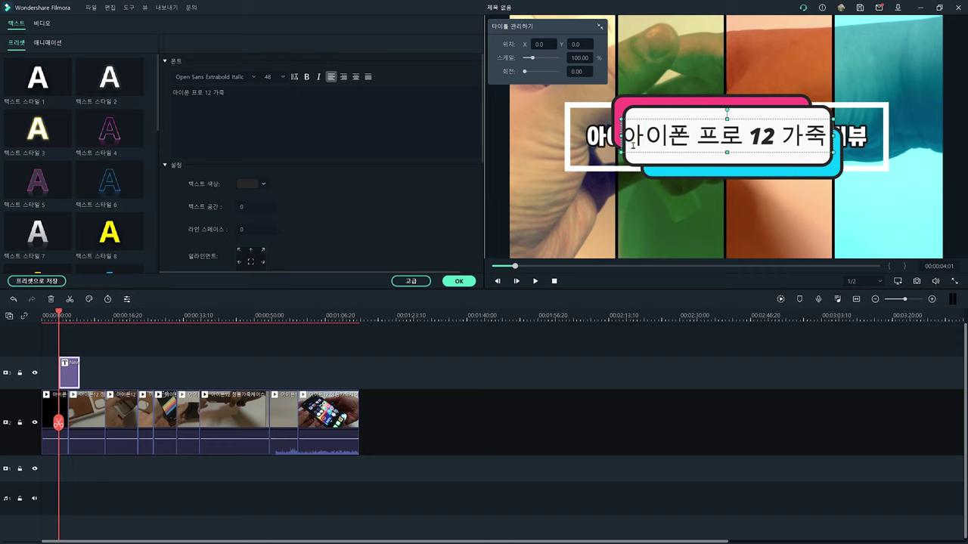
Step: Enlarge the title to a scale of about 214% and set its text size to 32
{"action": "left_click_drag", "start_coordinate": [624, 145], "coordinate": [891, 138]}
{"action": "mouse_move", "coordinate": [537, 58]}
{"action": "left_mouse_down"}
{"action": "mouse_move", "coordinate": [529, 60]}
{"action": "mouse_move", "coordinate": [542, 63]}
{"action": "left_mouse_up"}
{"action": "left_click", "coordinate": [283, 77]}
{"action": "left_click", "coordinate": [275, 111]}
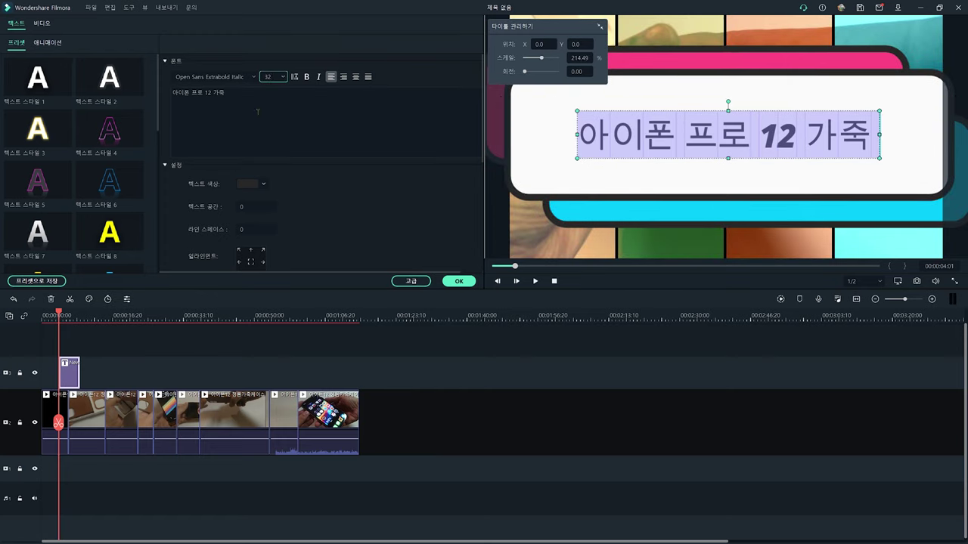
Step: Change the title text's font to ON 석보상절OTF Bold and its size to 24
{"action": "left_click", "coordinate": [240, 78]}
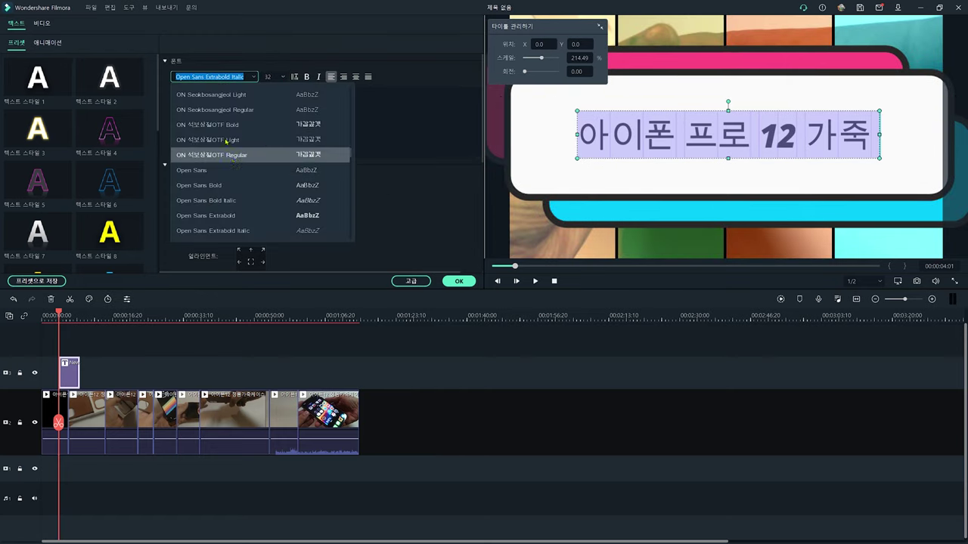
{"action": "left_click", "coordinate": [250, 138]}
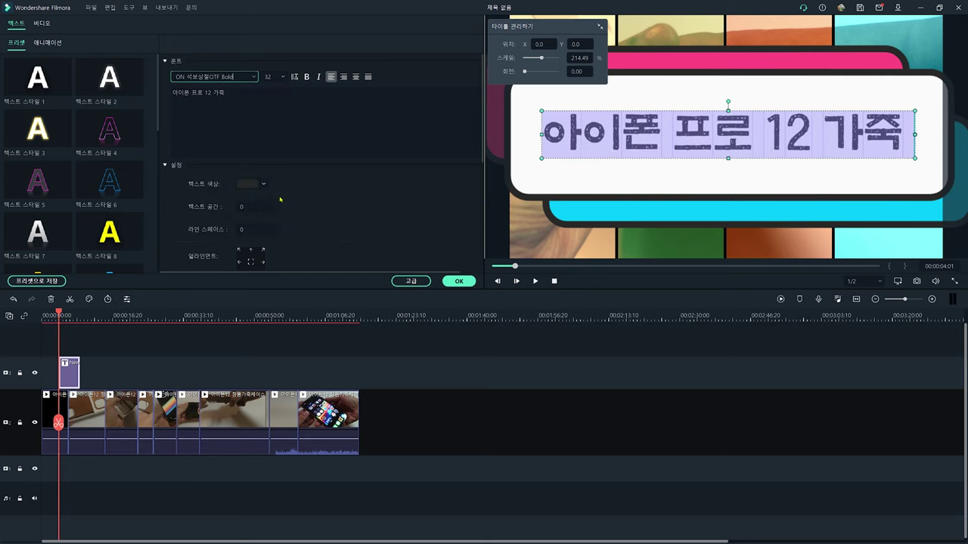
{"action": "left_click", "coordinate": [283, 77]}
{"action": "scroll", "coordinate": [270, 125], "scroll_direction": "down", "scroll_amount": 2}
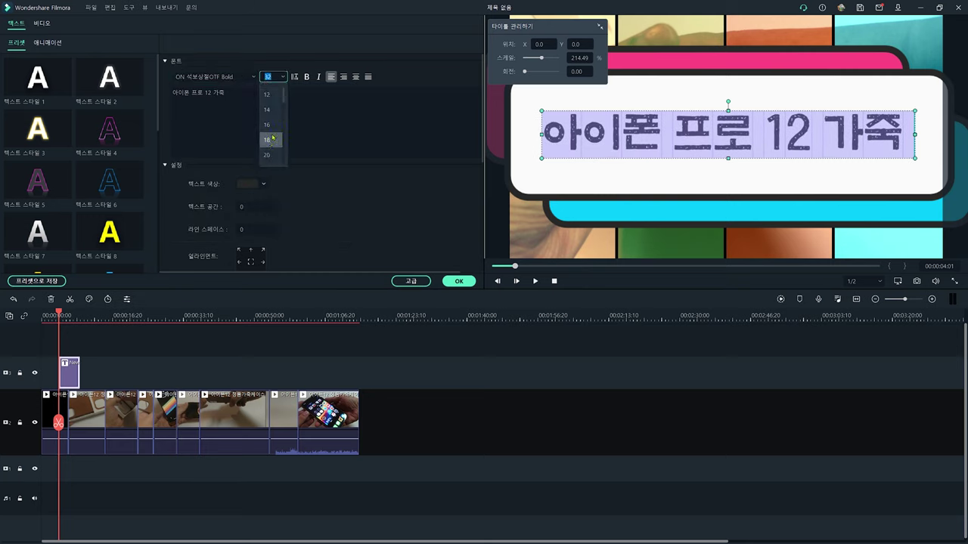
{"action": "left_click", "coordinate": [267, 140]}
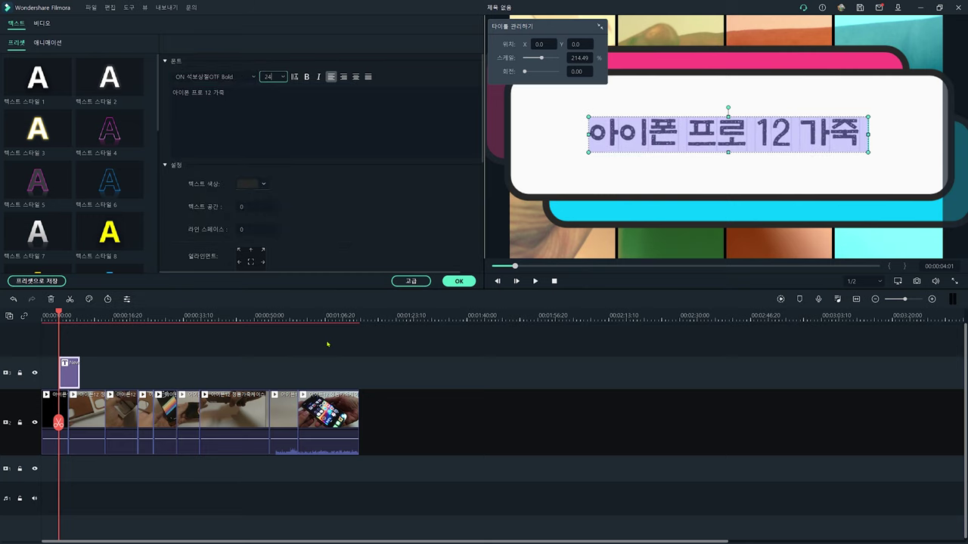
Step: Make the title text bold and colour it dark red
{"action": "left_click", "coordinate": [306, 77]}
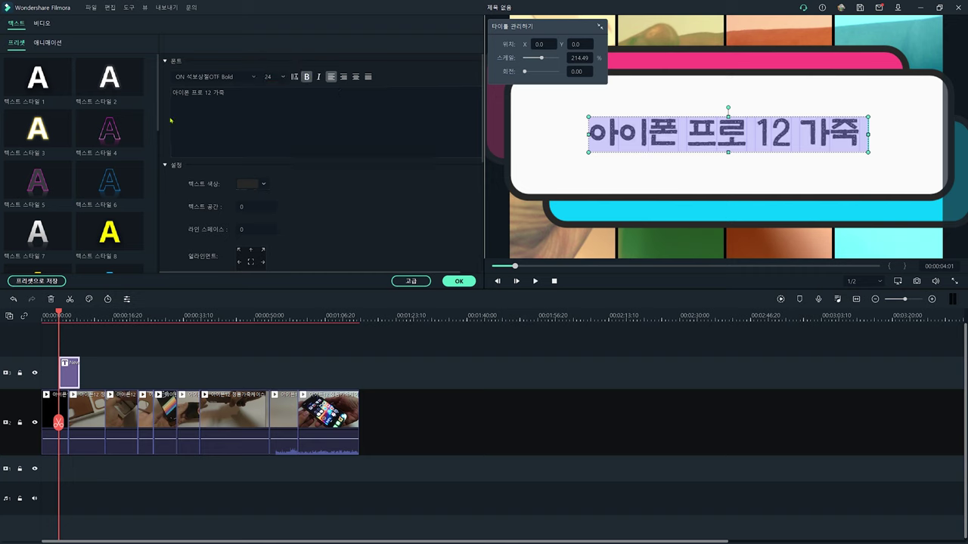
{"action": "left_click", "coordinate": [263, 186]}
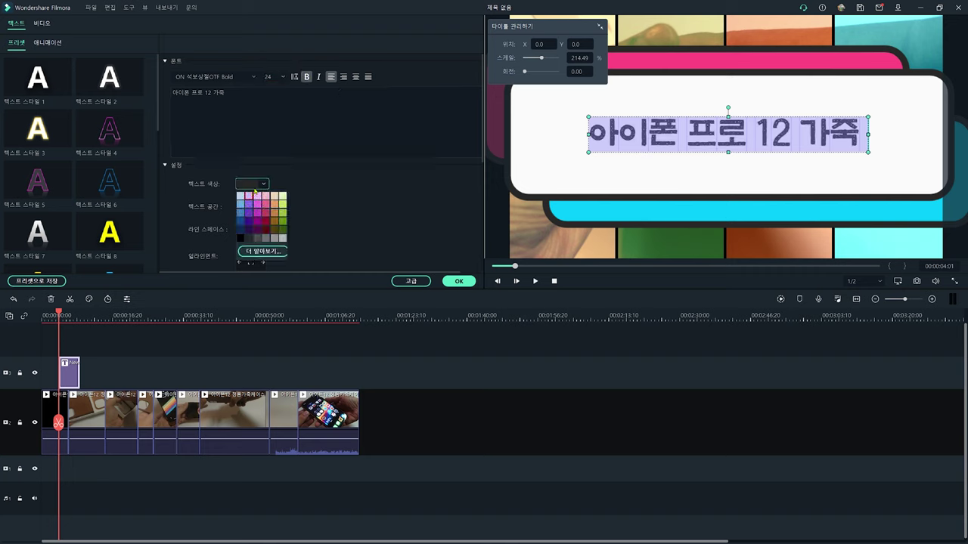
{"action": "left_click", "coordinate": [261, 198]}
{"action": "left_click", "coordinate": [263, 183]}
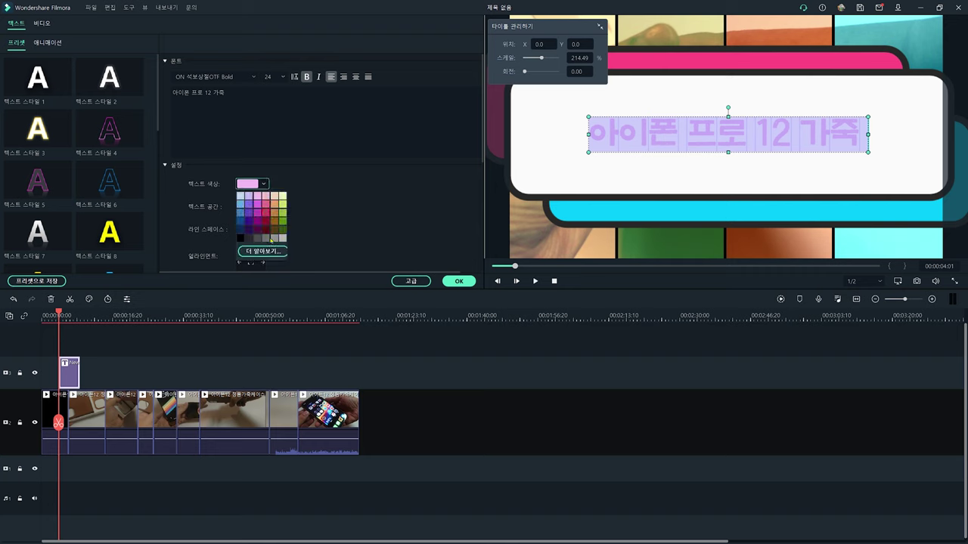
{"action": "left_click", "coordinate": [269, 234]}
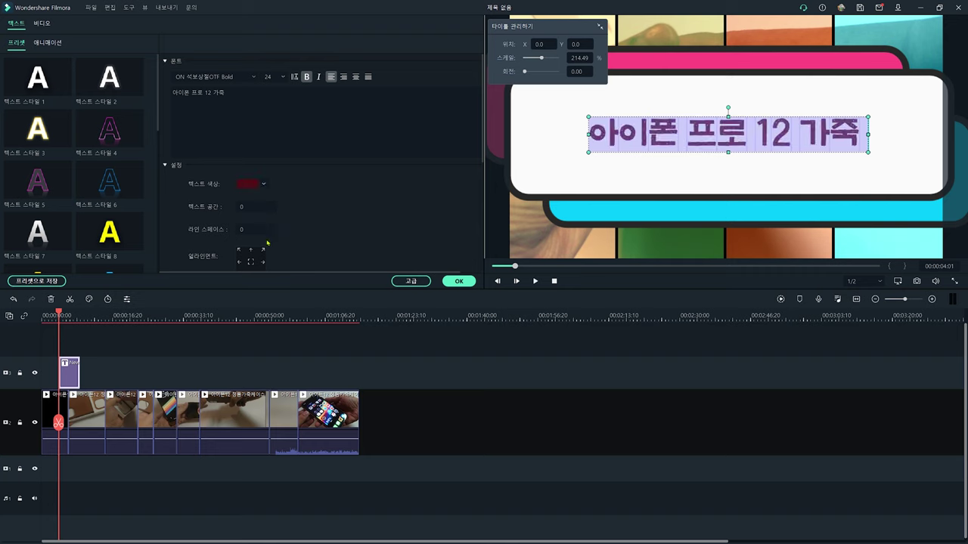
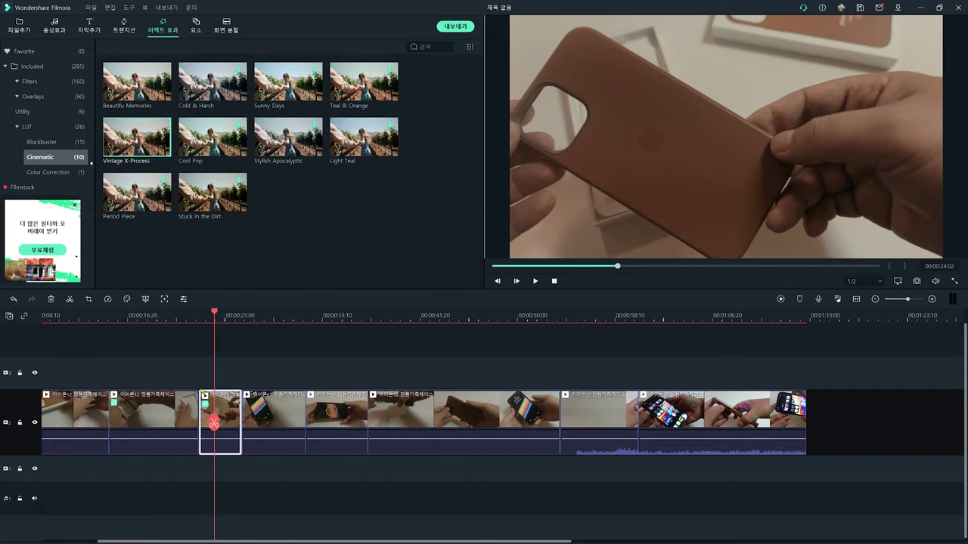
Step: Play the video from shortly before the selected segment to preview its applied effect
{"action": "left_click", "coordinate": [189, 313]}
{"action": "key", "text": "space"}
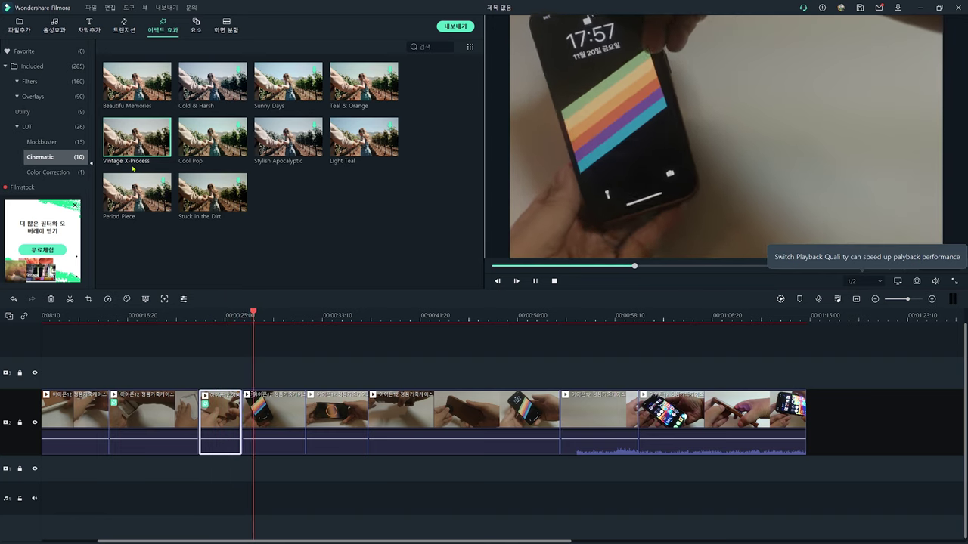
{"action": "key", "text": "space"}
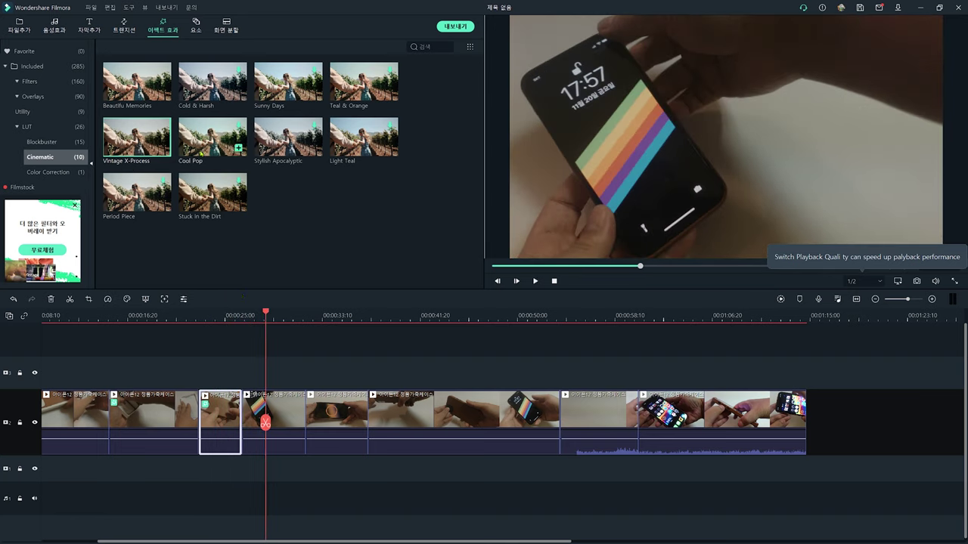
Step: Look through the Blockbuster and Cinematic LUTs and preview the two-pane split-screen layout with black borders above and below
{"action": "left_click", "coordinate": [44, 144]}
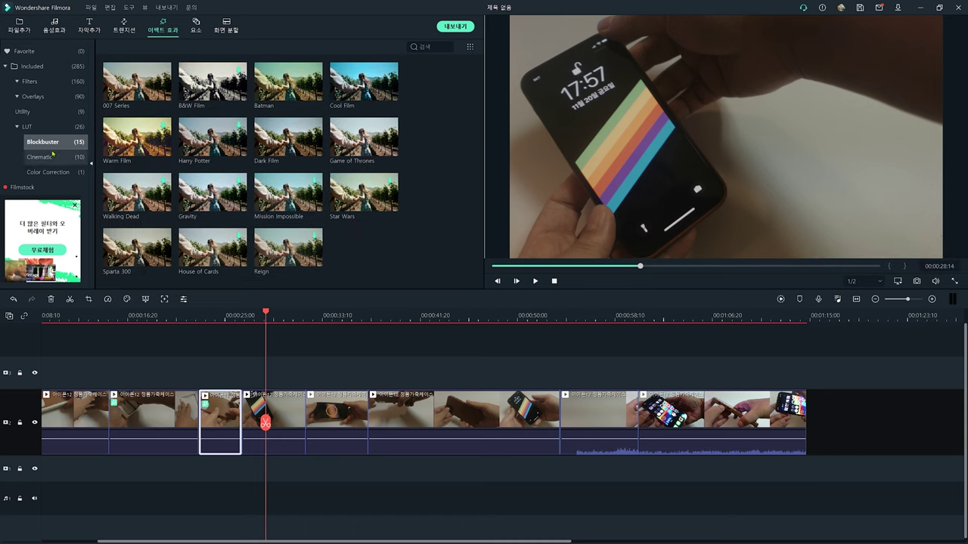
{"action": "left_click", "coordinate": [42, 158]}
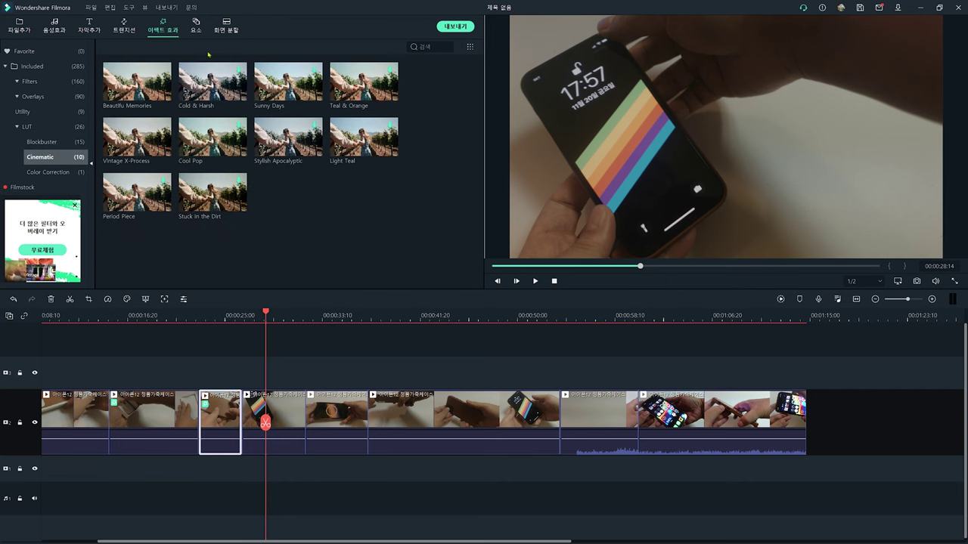
{"action": "left_click", "coordinate": [195, 27]}
{"action": "left_click", "coordinate": [226, 27]}
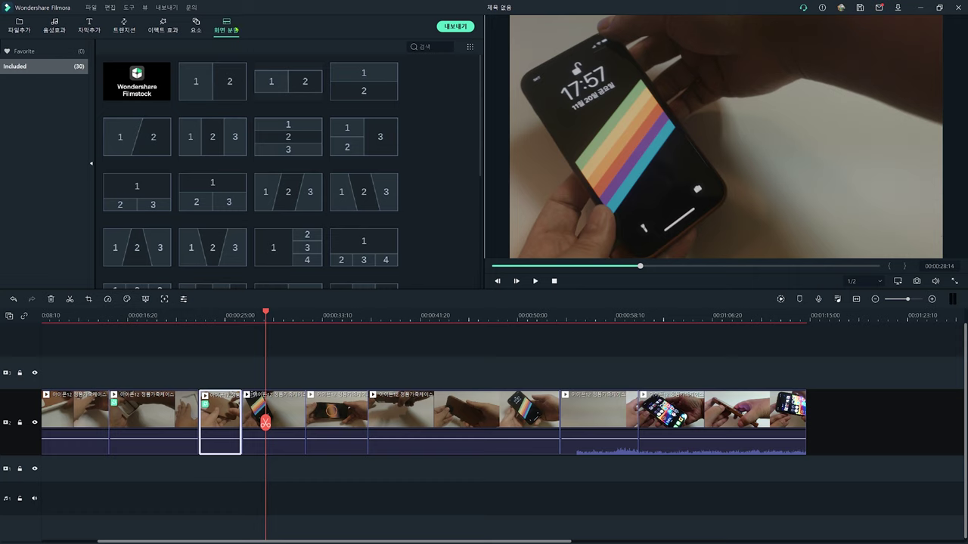
{"action": "left_click", "coordinate": [290, 84]}
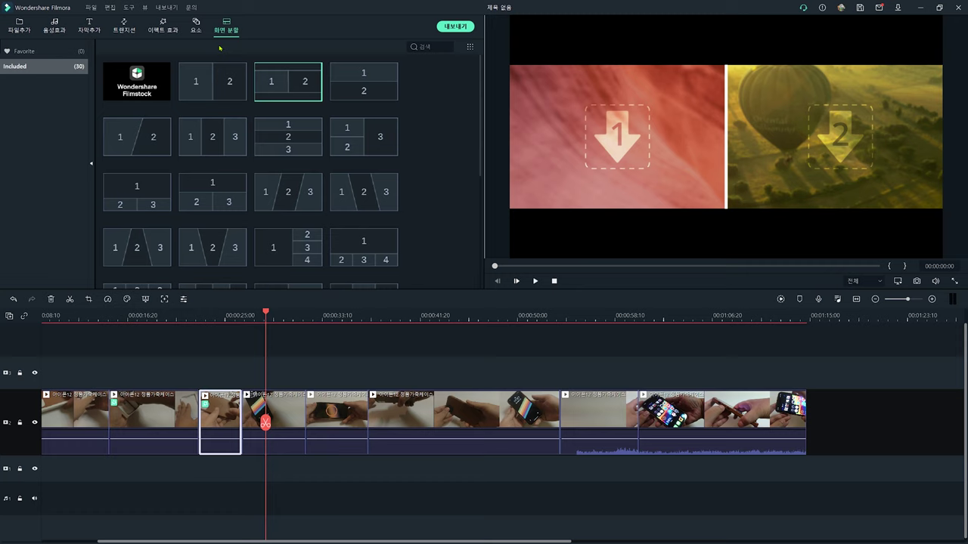
{"action": "mouse_move", "coordinate": [314, 89]}
Step: Browse the elements library, examining the Tutorial, Web, Emoji and Fun categories
{"action": "left_click", "coordinate": [196, 26]}
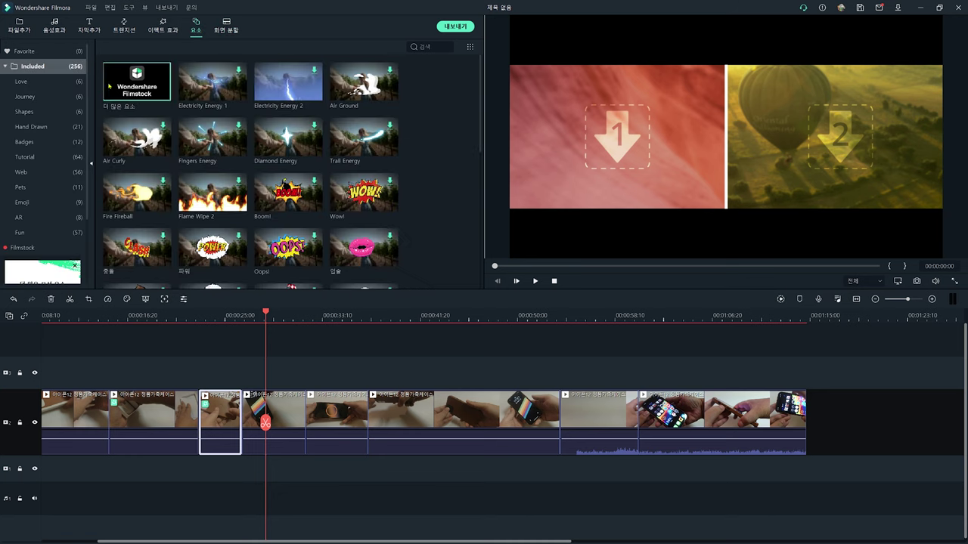
{"action": "left_click", "coordinate": [25, 156]}
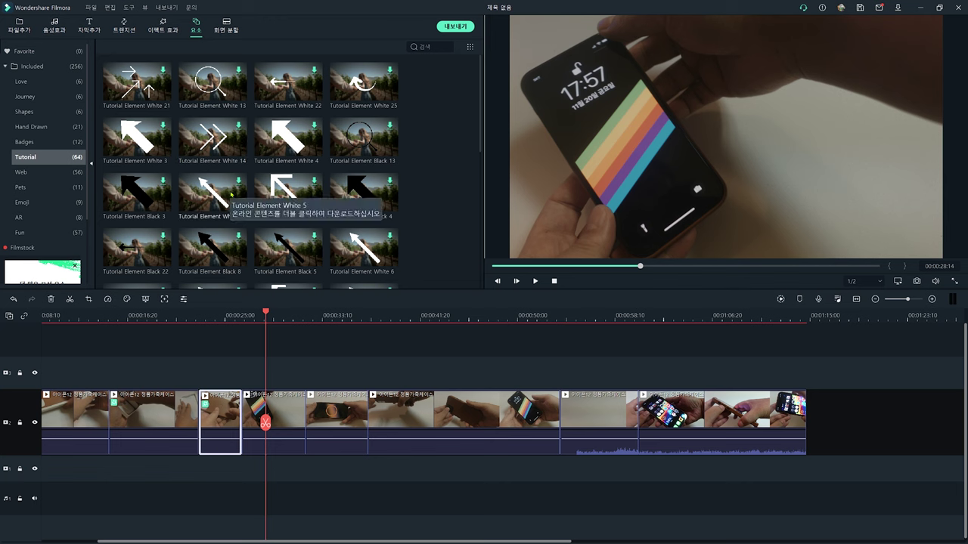
{"action": "scroll", "coordinate": [313, 210], "scroll_direction": "down", "scroll_amount": 5}
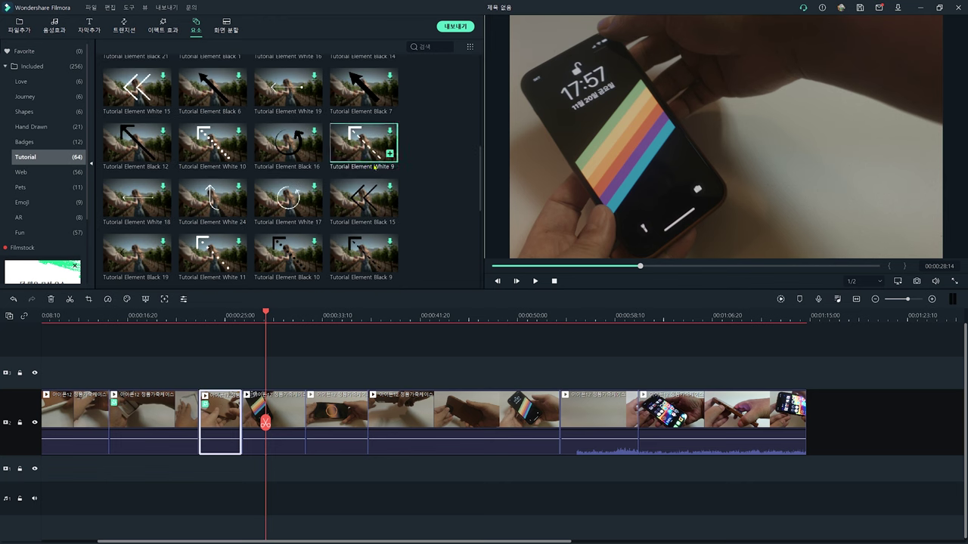
{"action": "scroll", "coordinate": [378, 189], "scroll_direction": "down", "scroll_amount": 5}
{"action": "scroll", "coordinate": [360, 262], "scroll_direction": "up", "scroll_amount": 10}
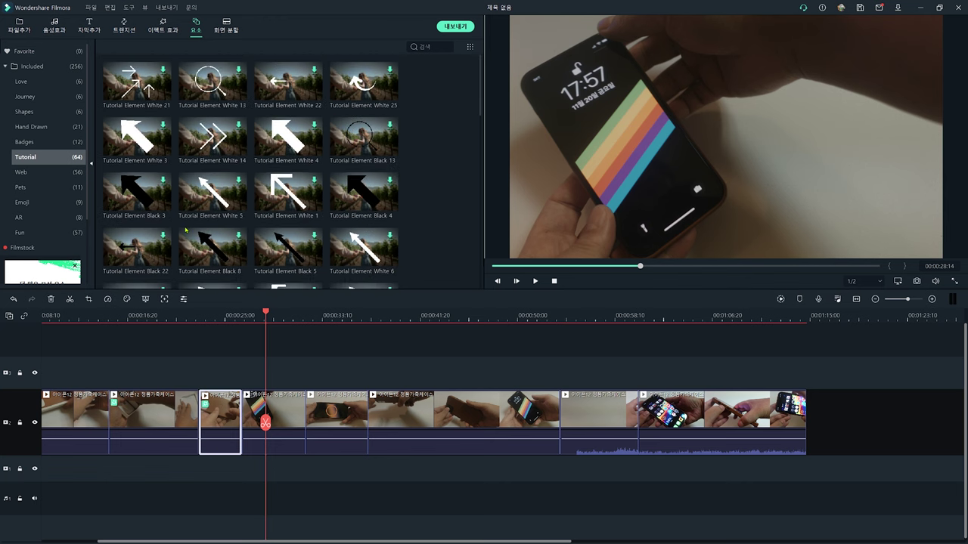
{"action": "left_click", "coordinate": [31, 172]}
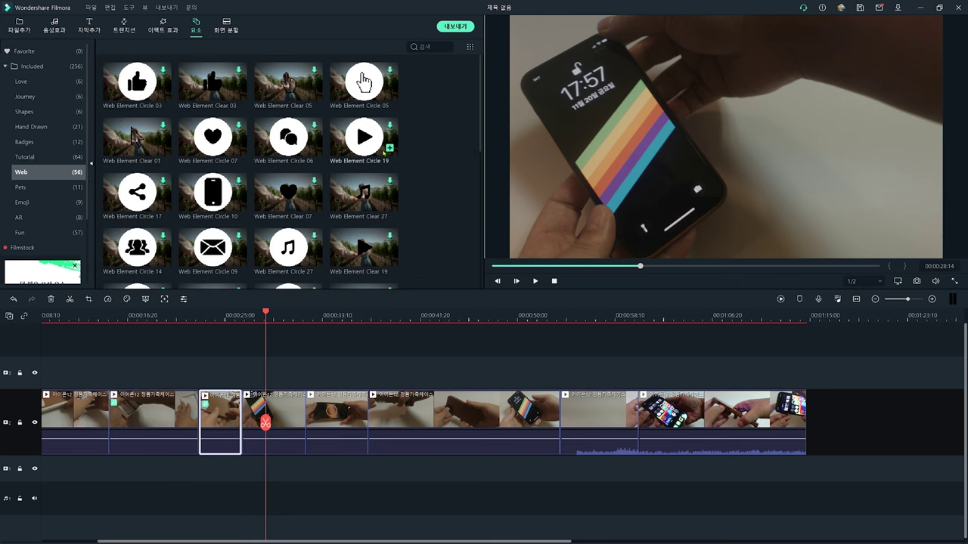
{"action": "left_click", "coordinate": [47, 219]}
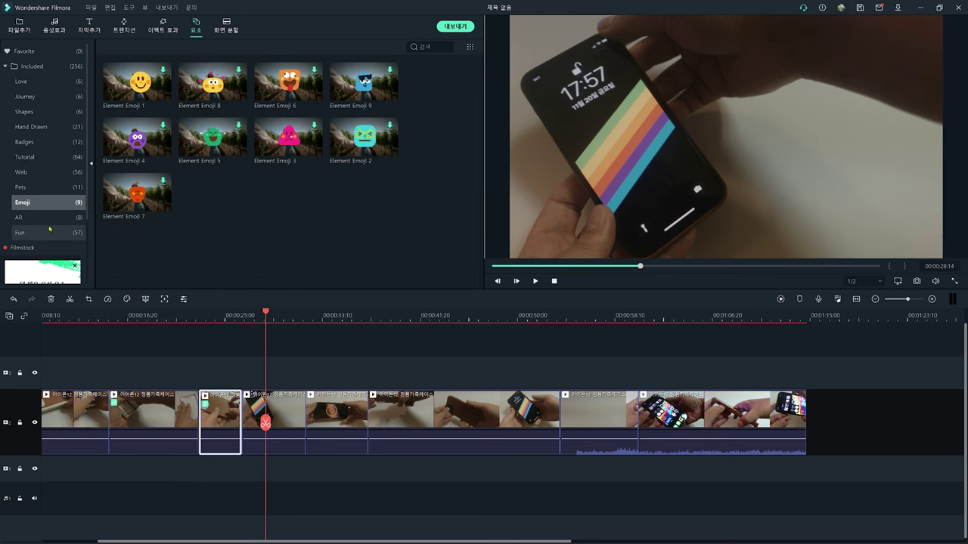
{"action": "left_click", "coordinate": [46, 232]}
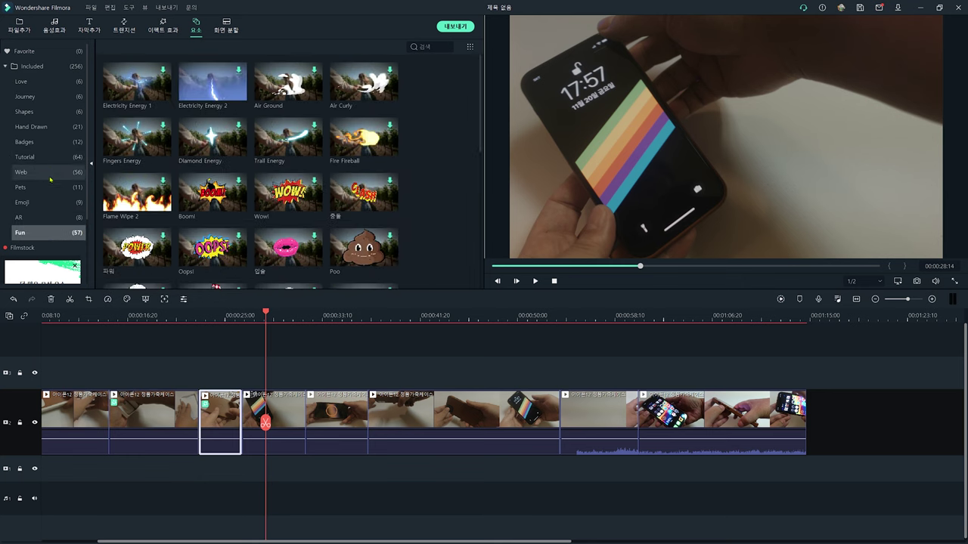
{"action": "scroll", "coordinate": [305, 218], "scroll_direction": "down", "scroll_amount": 5}
Step: Return to the project media and scrub the playhead across the selected segment of the video
{"action": "left_click", "coordinate": [89, 26]}
{"action": "left_click", "coordinate": [19, 28]}
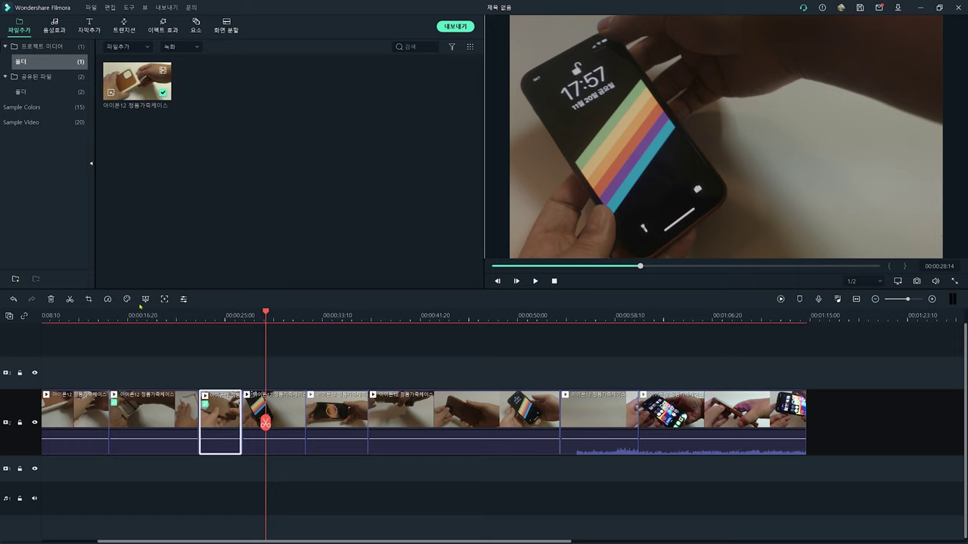
{"action": "left_click", "coordinate": [208, 313]}
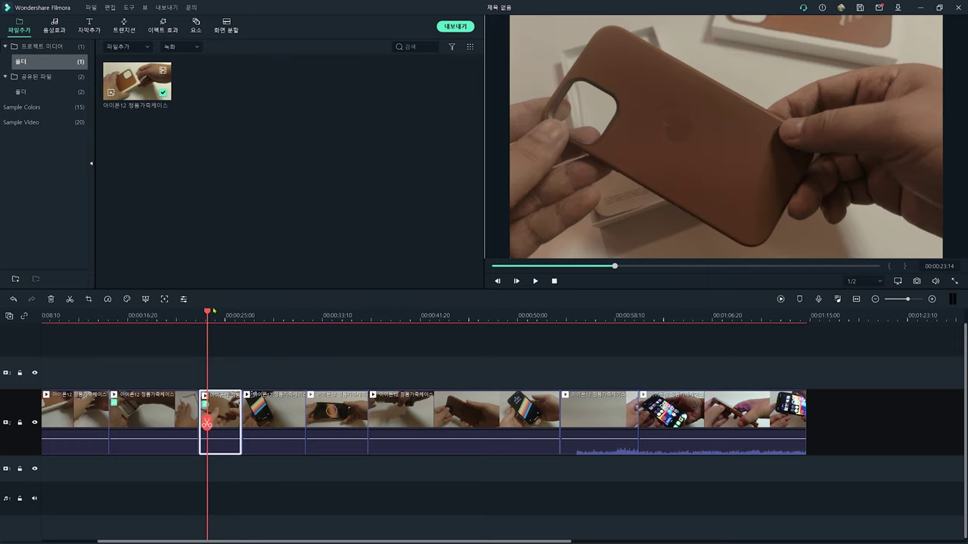
{"action": "left_click_drag", "start_coordinate": [207, 422], "coordinate": [274, 421]}
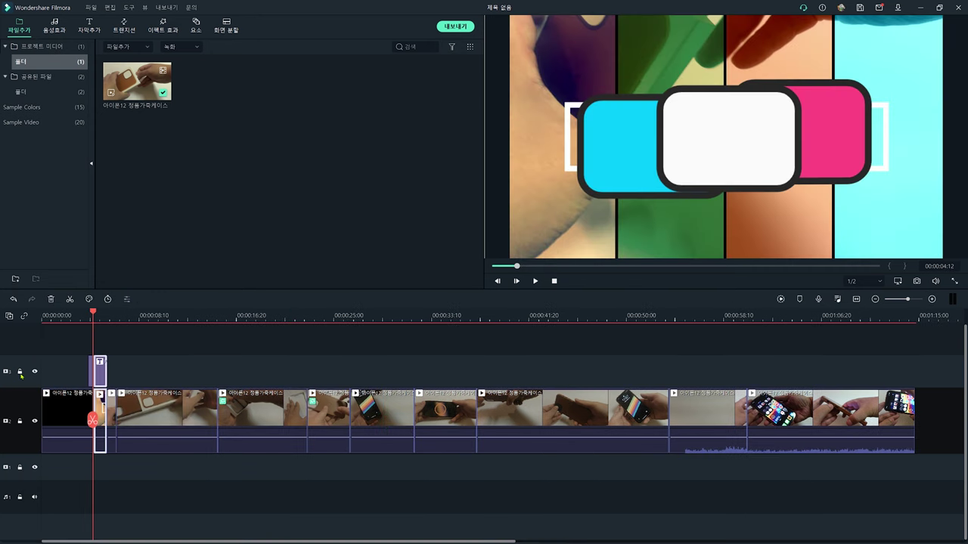
Step: Lock the title track and move the playhead along the timeline to 00:00:17:12
{"action": "left_click", "coordinate": [20, 372]}
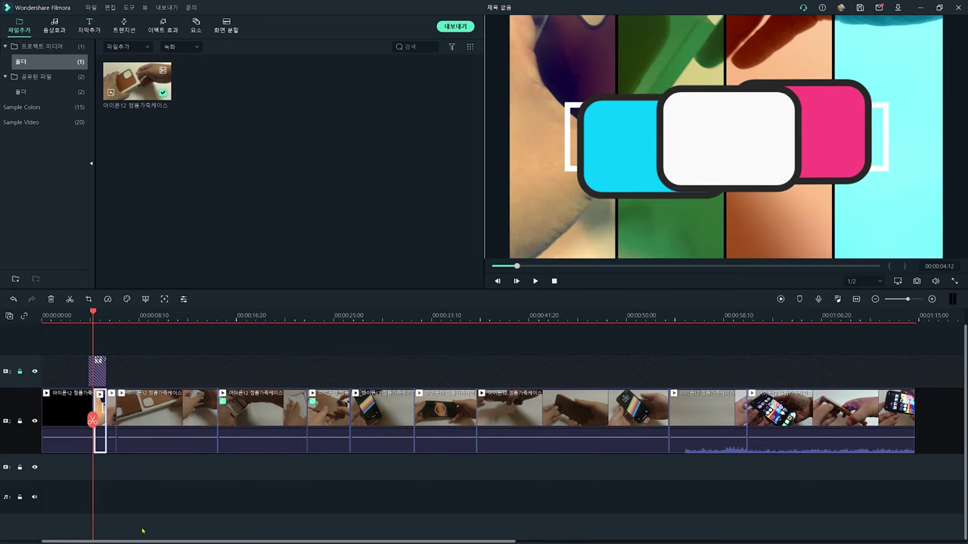
{"action": "left_click_drag", "start_coordinate": [92, 421], "coordinate": [96, 420]}
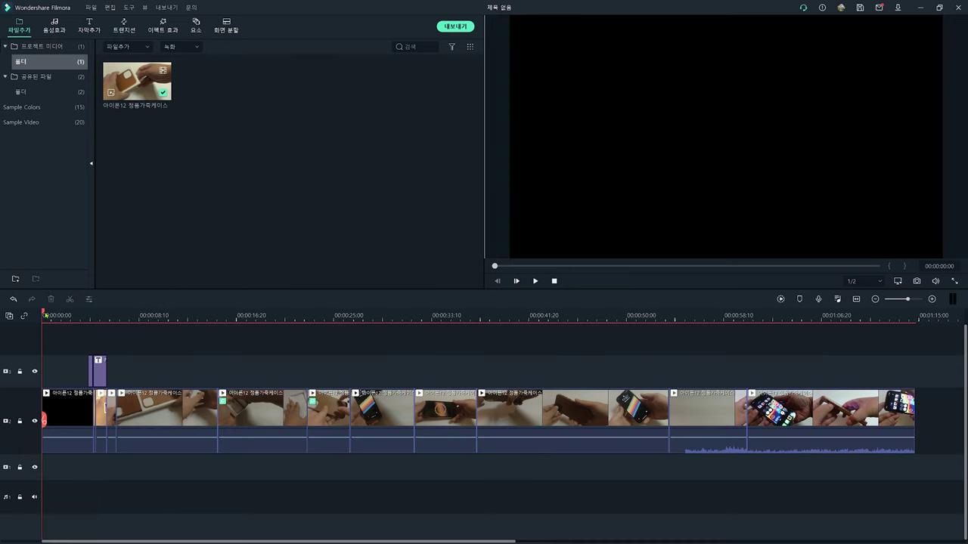
{"action": "left_click", "coordinate": [244, 316]}
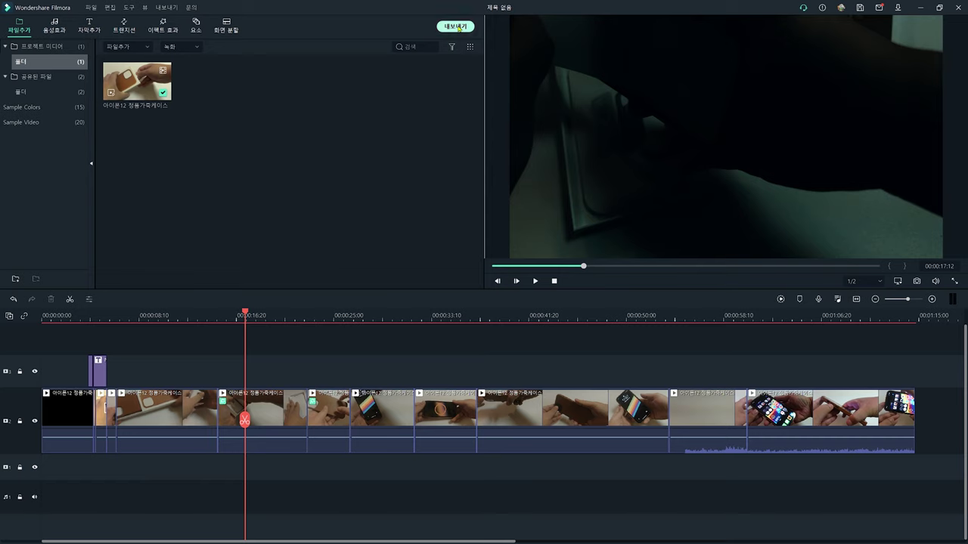
Step: Open the encoding settings for the MP4 export and review the available video bitrates
{"action": "left_click", "coordinate": [444, 36]}
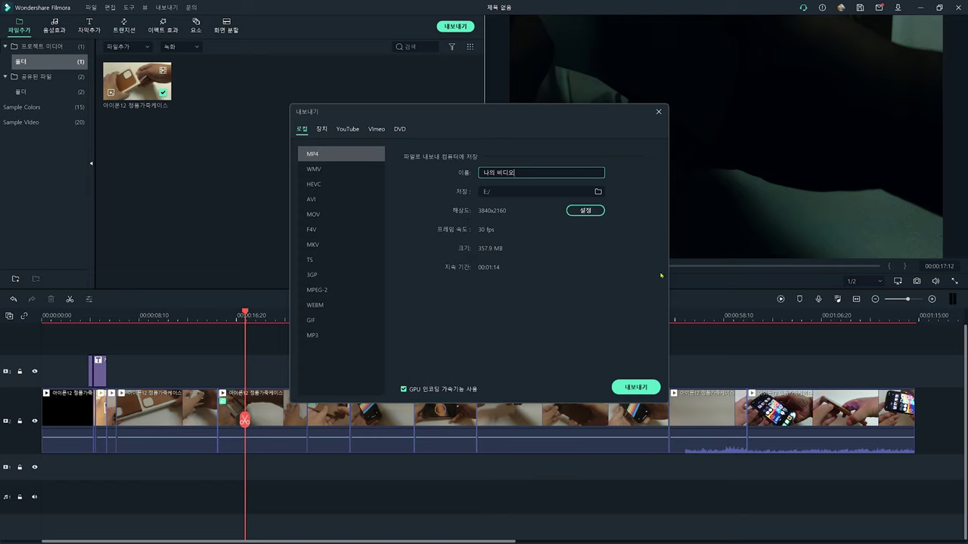
{"action": "left_click", "coordinate": [586, 211]}
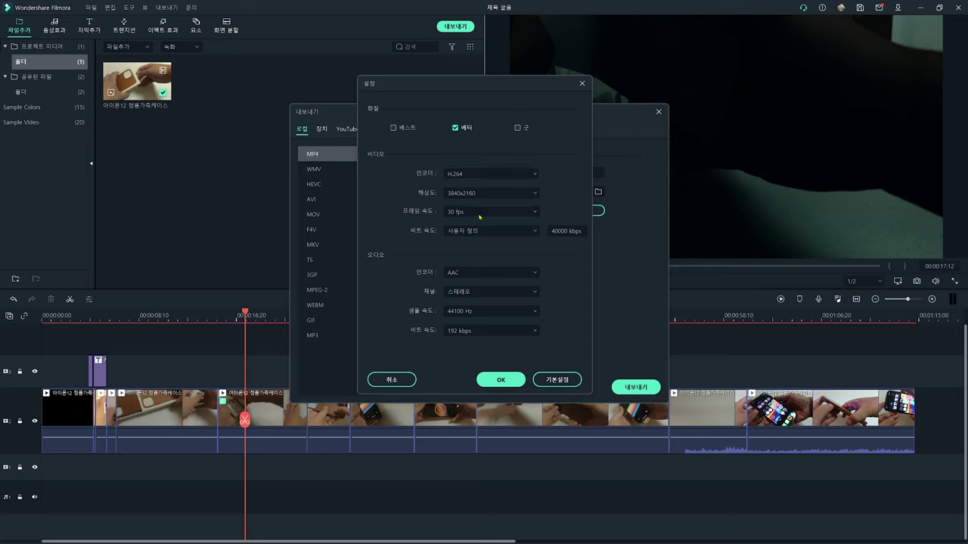
{"action": "left_click", "coordinate": [535, 232]}
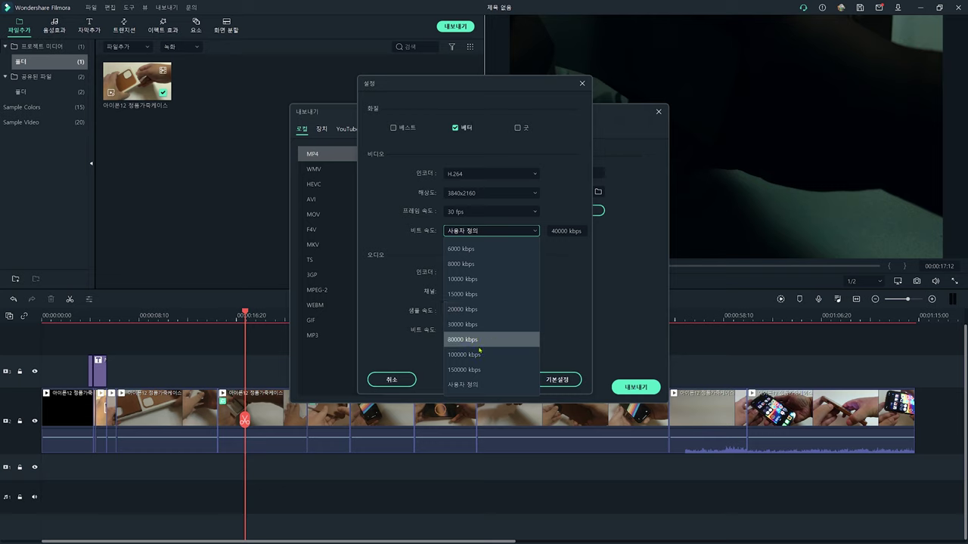
{"action": "left_click", "coordinate": [565, 225]}
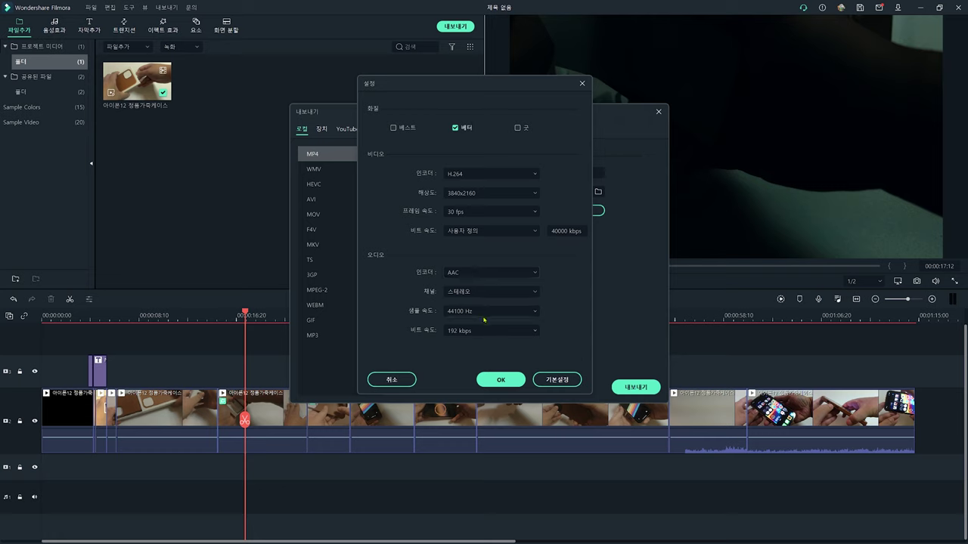
Step: Set the export audio sample rate to 48000 Hz, check the channel and audio bitrate options, and accept the settings
{"action": "left_click", "coordinate": [511, 294]}
{"action": "left_click", "coordinate": [506, 290]}
{"action": "left_click", "coordinate": [508, 311]}
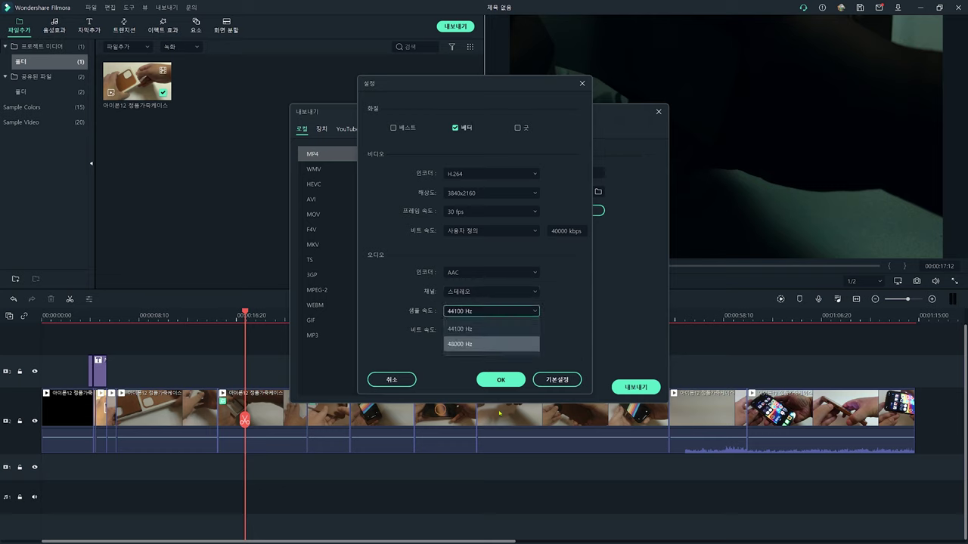
{"action": "left_click", "coordinate": [463, 345]}
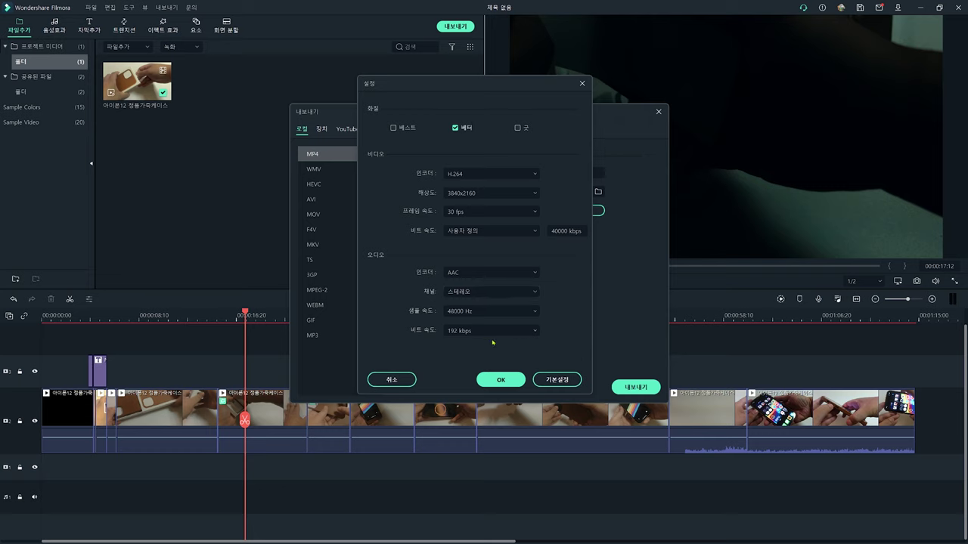
{"action": "left_click", "coordinate": [478, 331]}
{"action": "left_click", "coordinate": [562, 335]}
{"action": "key", "text": "Return"}
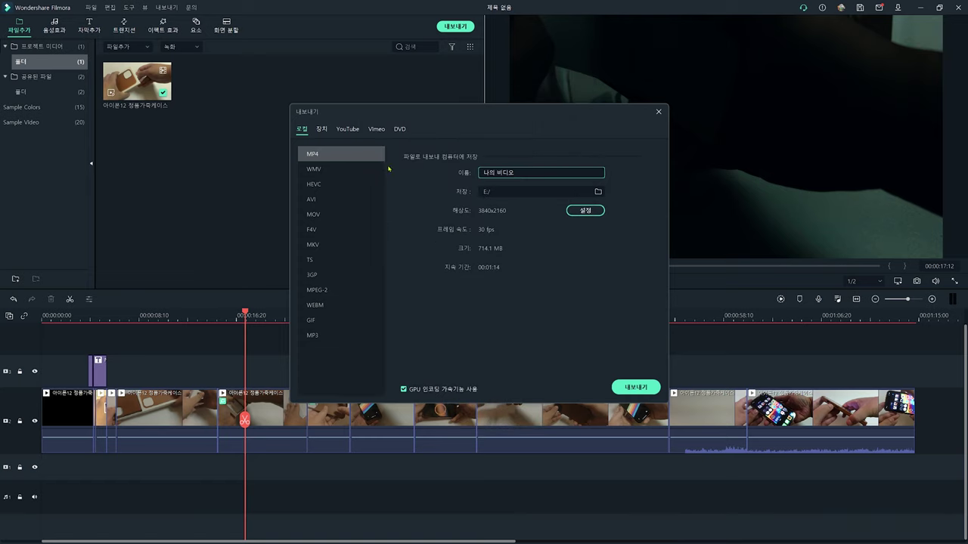
Step: Export the video as 나의 비디오.mp4 to drive E and play the exported file in the media player
{"action": "left_click", "coordinate": [635, 387]}
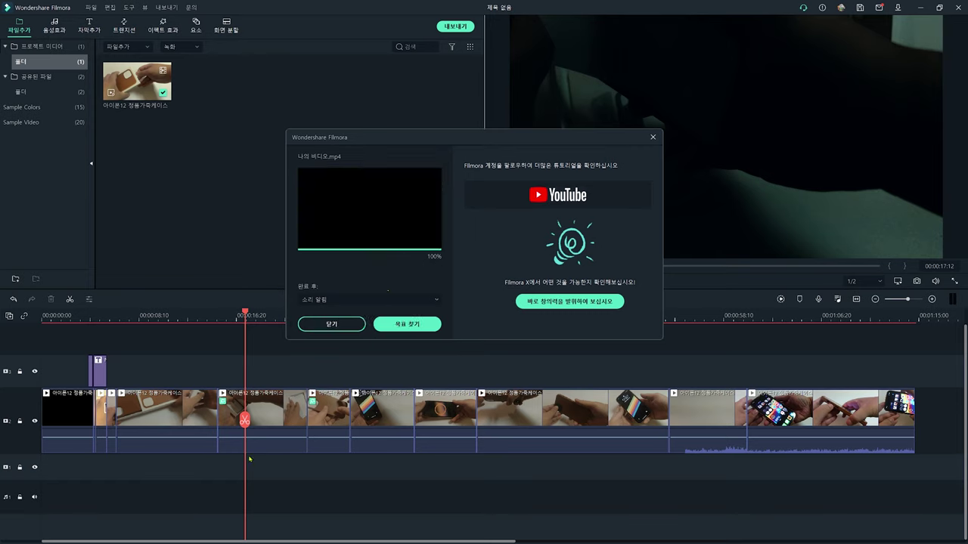
{"action": "left_click", "coordinate": [331, 323]}
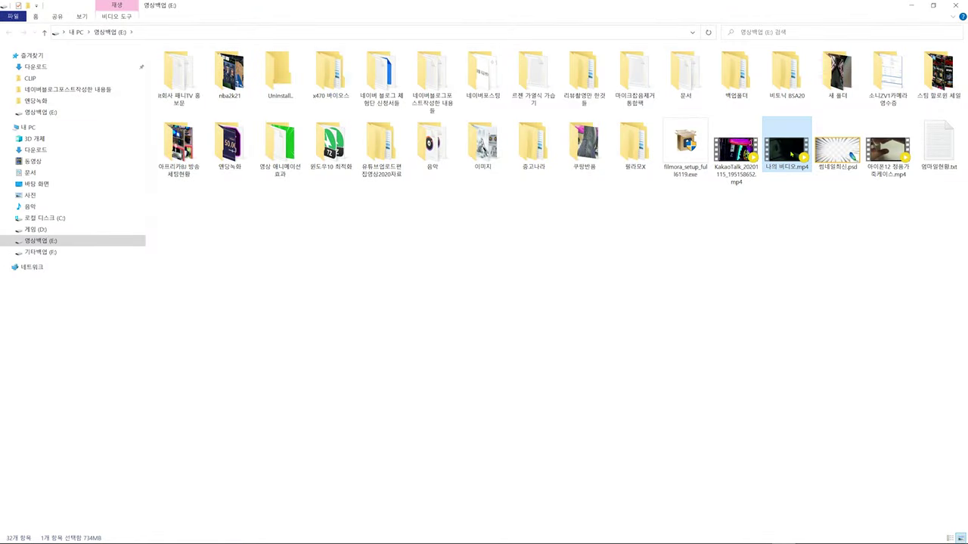
{"action": "double_click", "coordinate": [791, 154]}
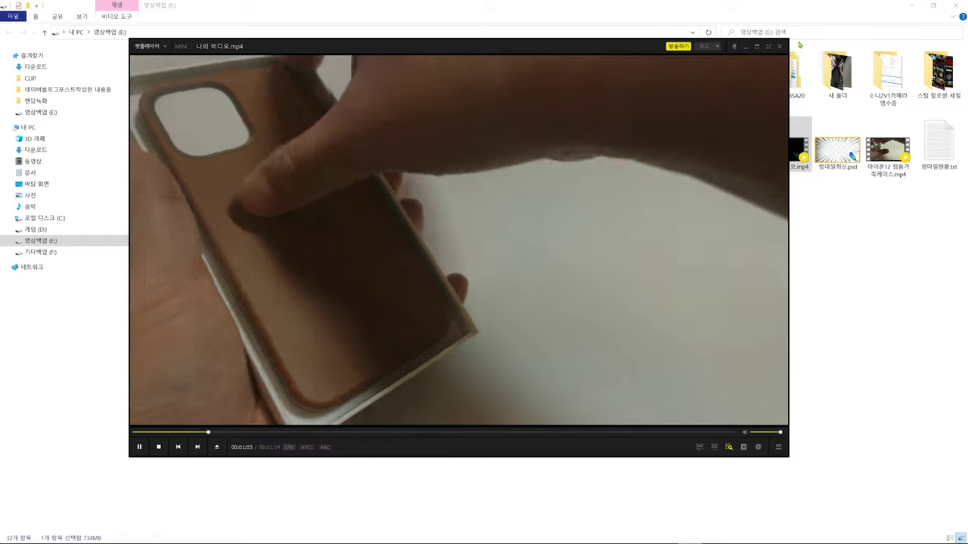
{"action": "left_click", "coordinate": [779, 46]}
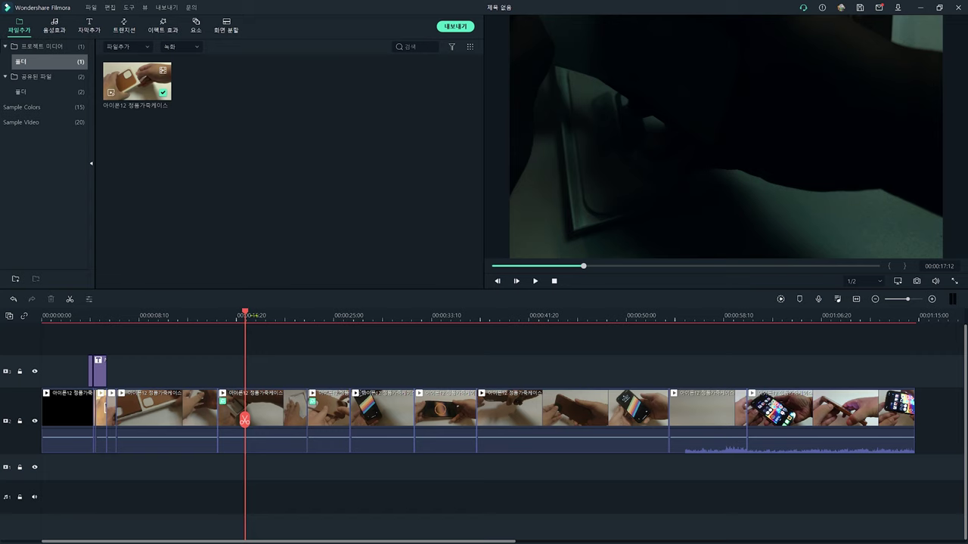
Step: Back in Filmora, look over the audio, title, transition, effects, elements and split-screen libraries
{"action": "scroll", "coordinate": [146, 355], "scroll_direction": "up", "scroll_amount": 3}
{"action": "scroll", "coordinate": [147, 355], "scroll_direction": "down", "scroll_amount": 6}
{"action": "scroll", "coordinate": [147, 355], "scroll_direction": "up", "scroll_amount": 2}
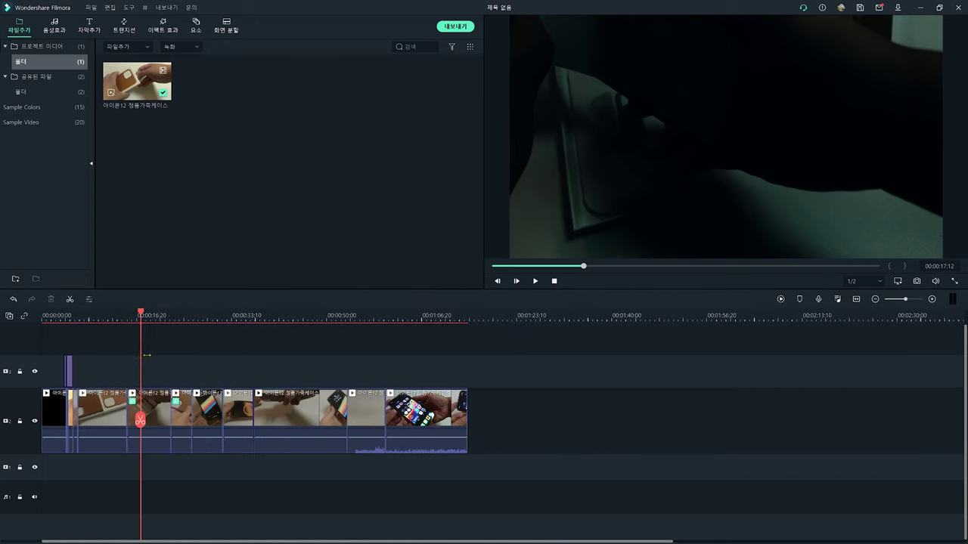
{"action": "left_click", "coordinate": [56, 29]}
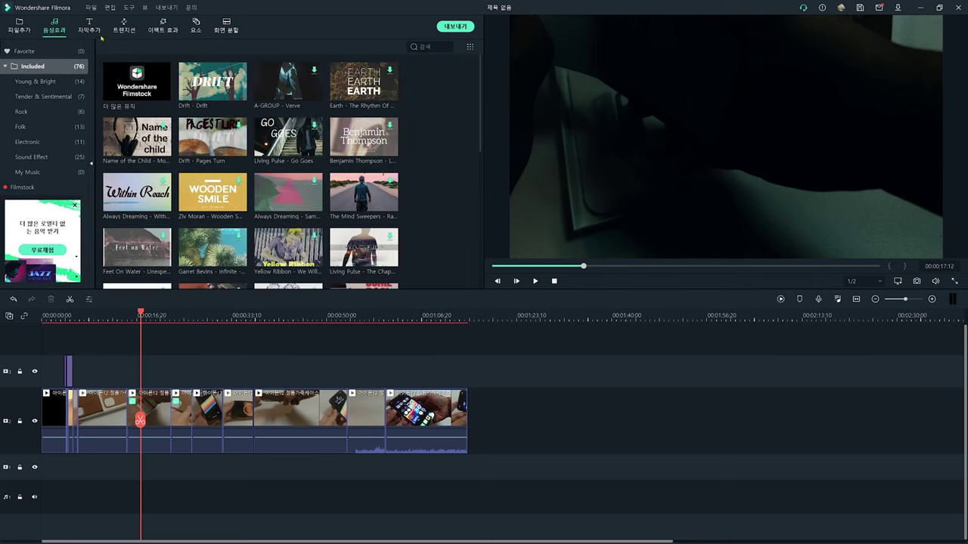
{"action": "left_click", "coordinate": [91, 29]}
{"action": "left_click", "coordinate": [123, 28]}
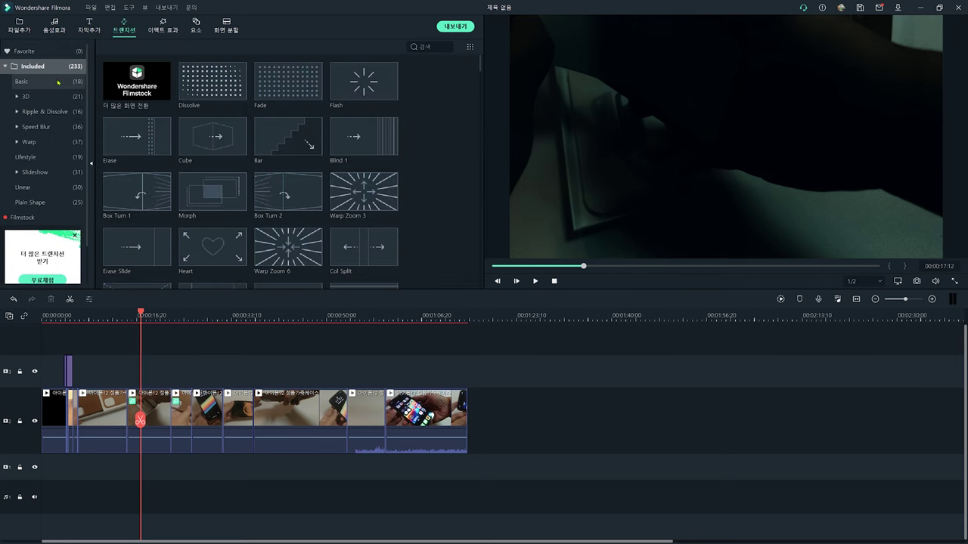
{"action": "left_click", "coordinate": [162, 28]}
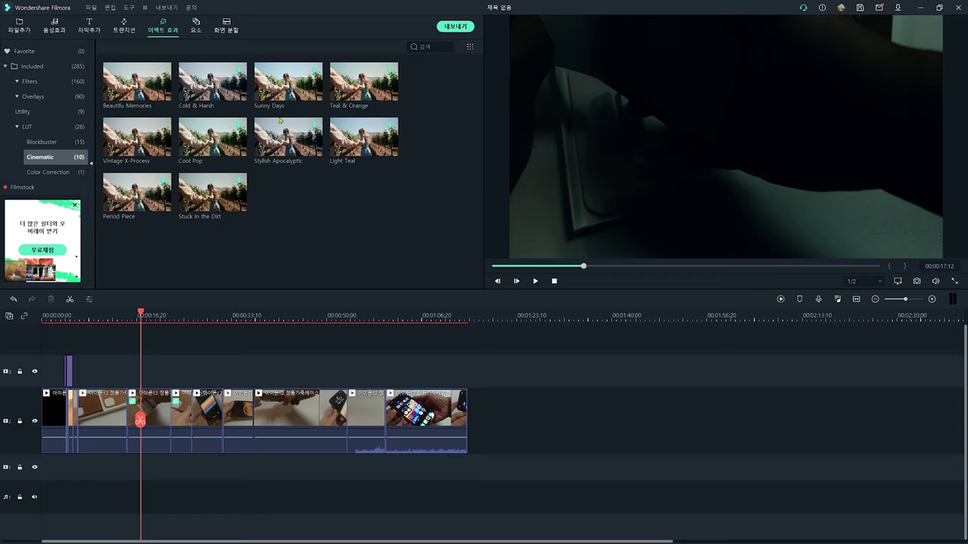
{"action": "left_click", "coordinate": [195, 25]}
{"action": "left_click", "coordinate": [226, 25]}
{"action": "left_click", "coordinate": [111, 7]}
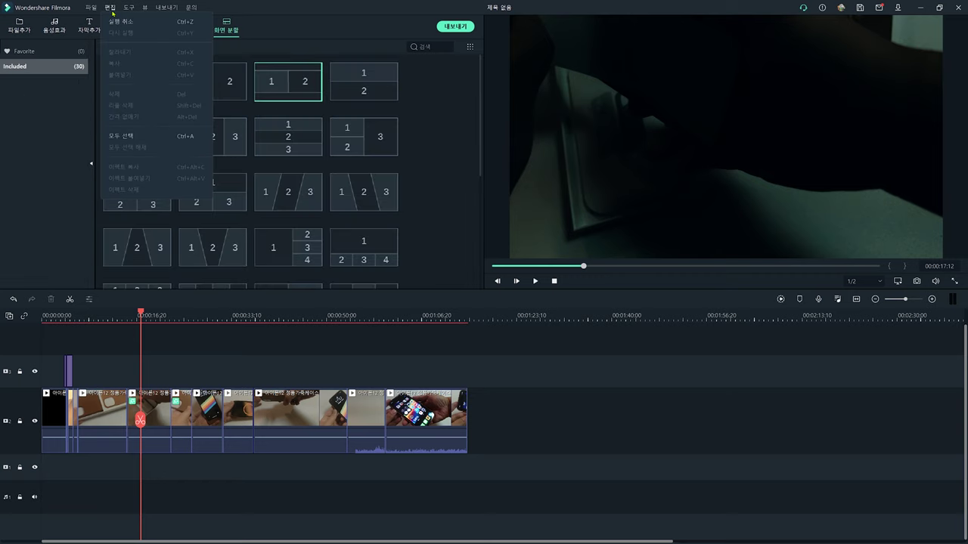
{"action": "left_click", "coordinate": [112, 13]}
{"action": "left_click", "coordinate": [126, 9]}
{"action": "left_click", "coordinate": [144, 9]}
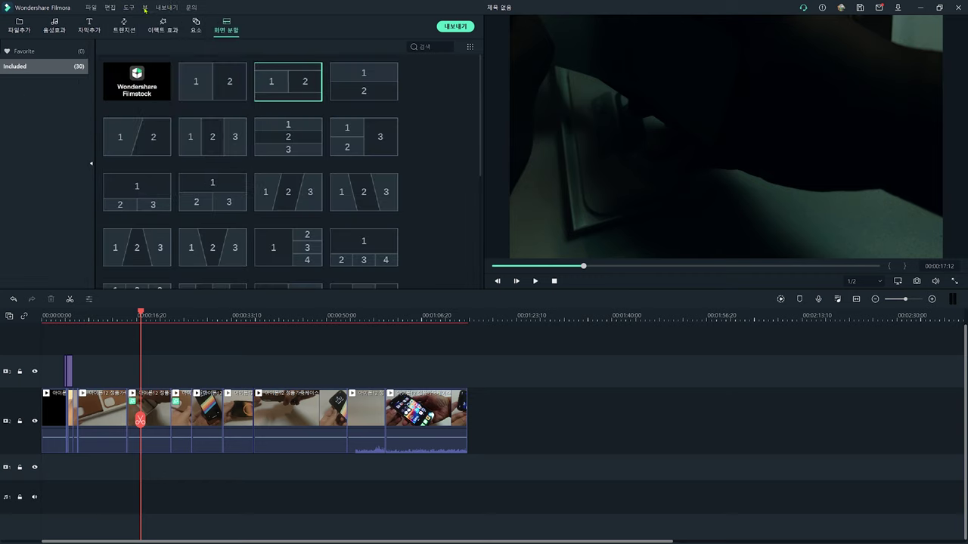
{"action": "left_click", "coordinate": [90, 7]}
{"action": "left_click", "coordinate": [64, 8]}
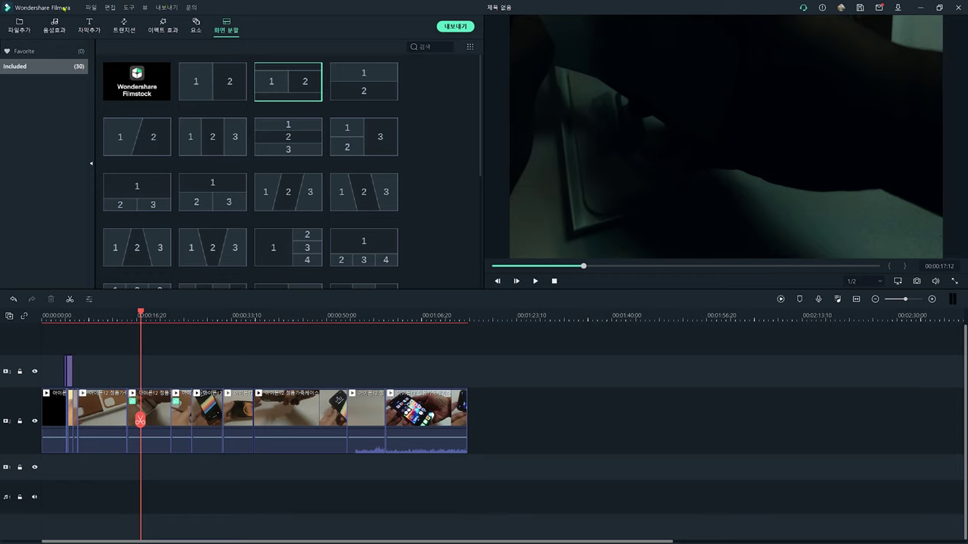
Step: Return to the project media and look again through the audio, title and transition libraries and the Cinematic LUTs
{"action": "left_click", "coordinate": [16, 30]}
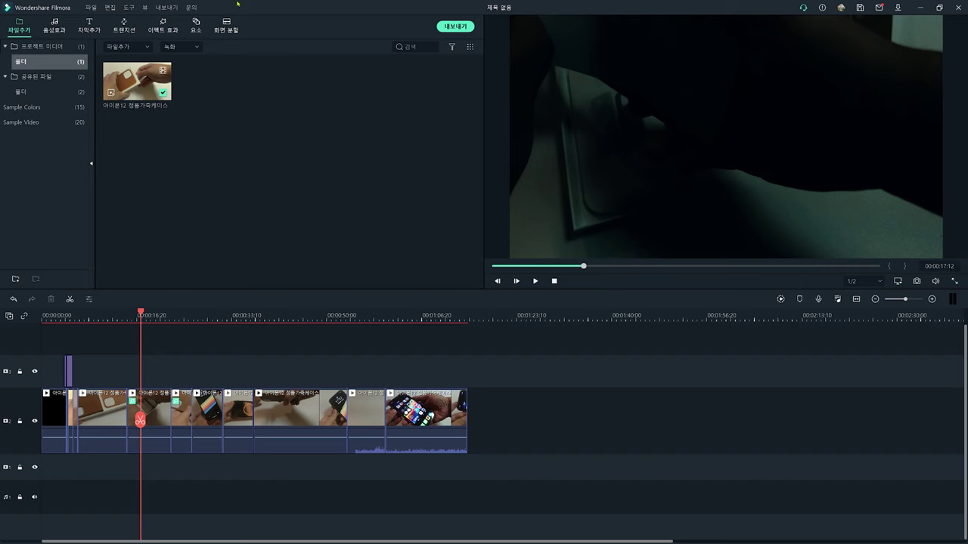
{"action": "left_click", "coordinate": [89, 25]}
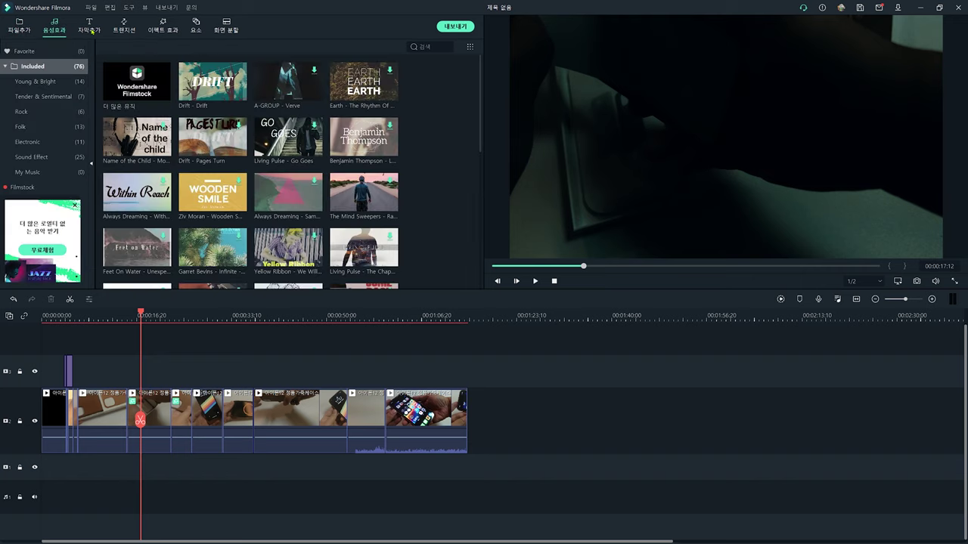
{"action": "scroll", "coordinate": [183, 58], "scroll_direction": "down", "scroll_amount": 10}
{"action": "left_click", "coordinate": [124, 25]}
{"action": "left_click", "coordinate": [163, 28]}
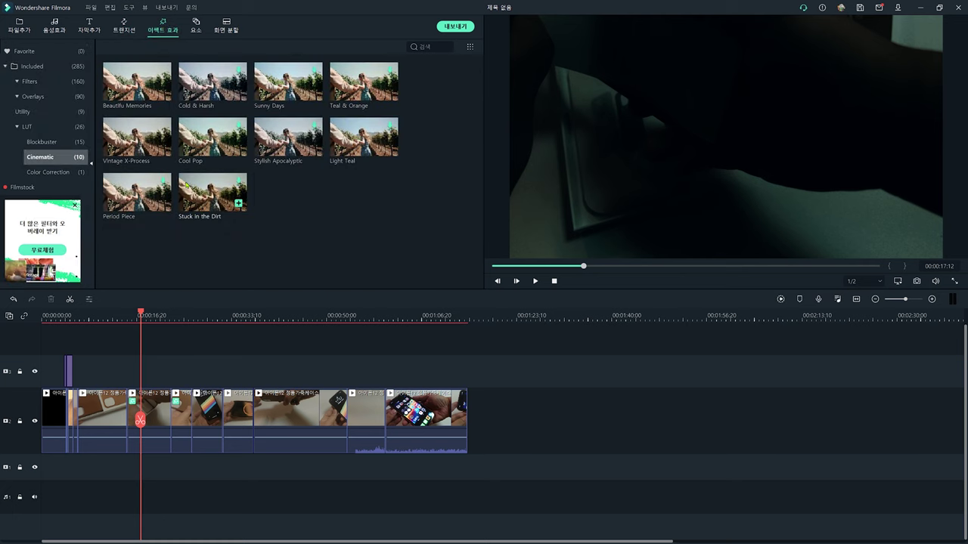